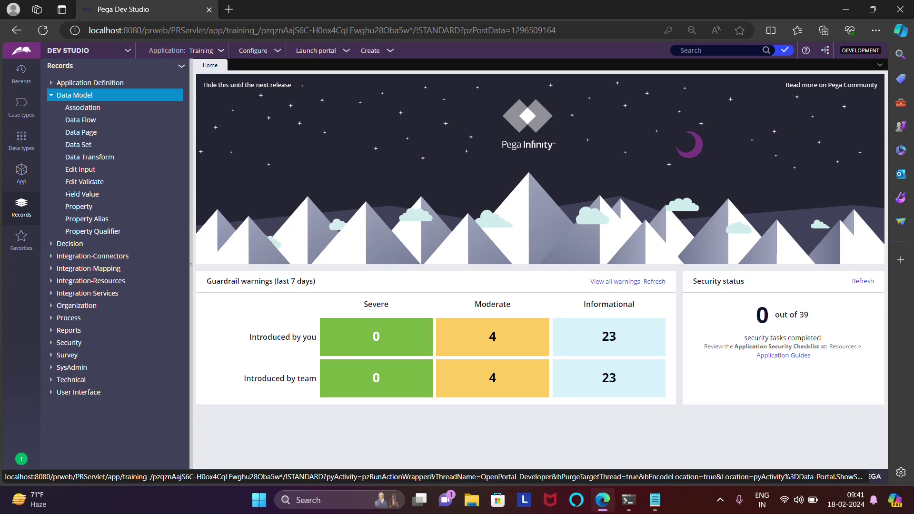
Step: Open the D_OpenPositionsList data page from the Data Page records under Data Model
left_click(81, 132)
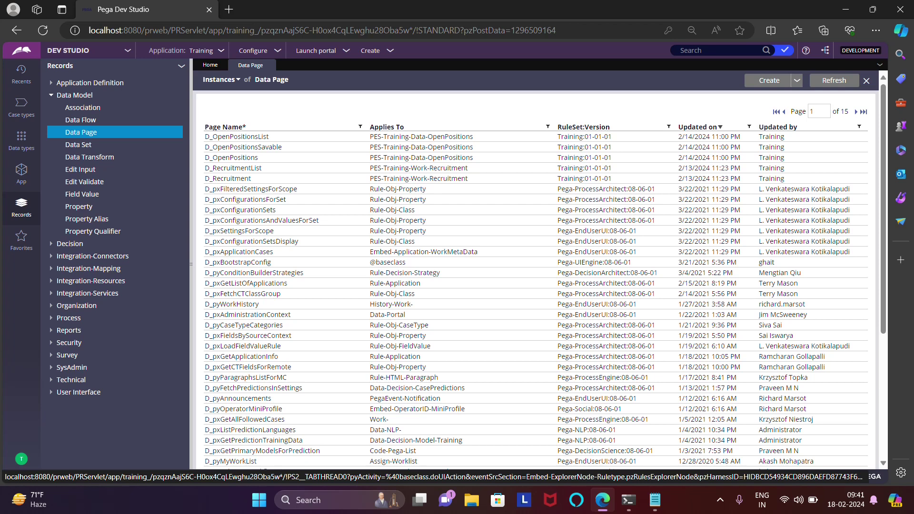
left_click(388, 136)
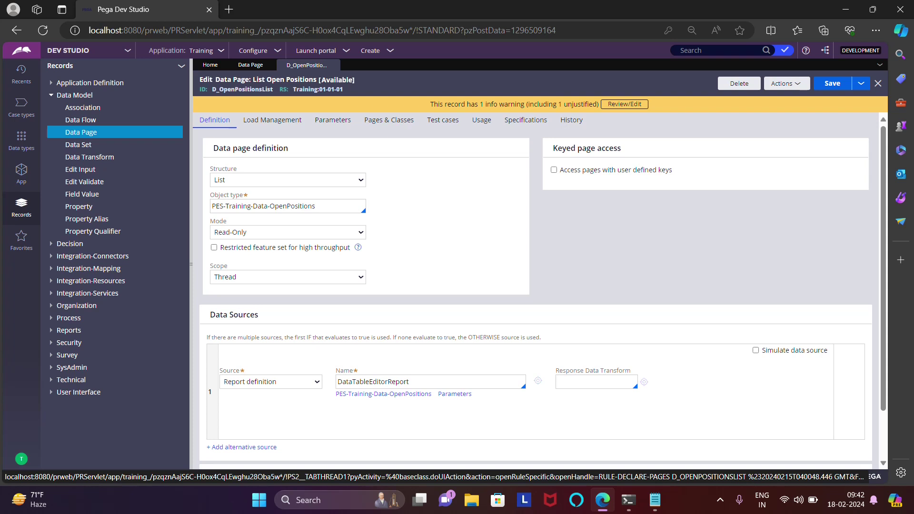
Step: Set the data page's structure to Page and check its object type
left_click(287, 180)
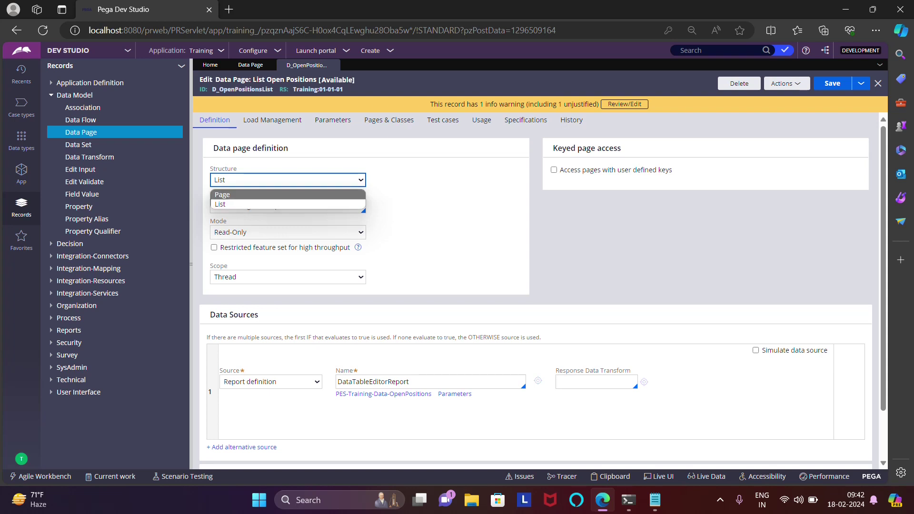
left_click(222, 194)
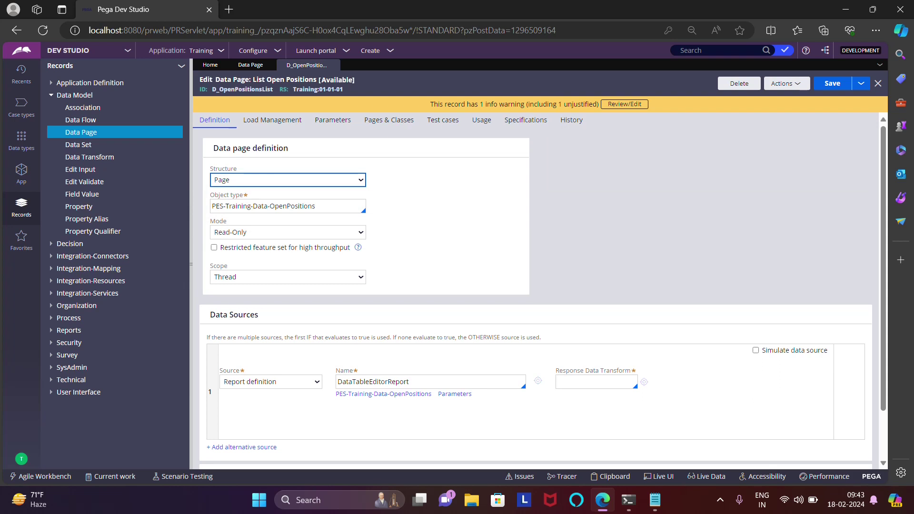
triple_click(291, 206)
left_click(291, 206)
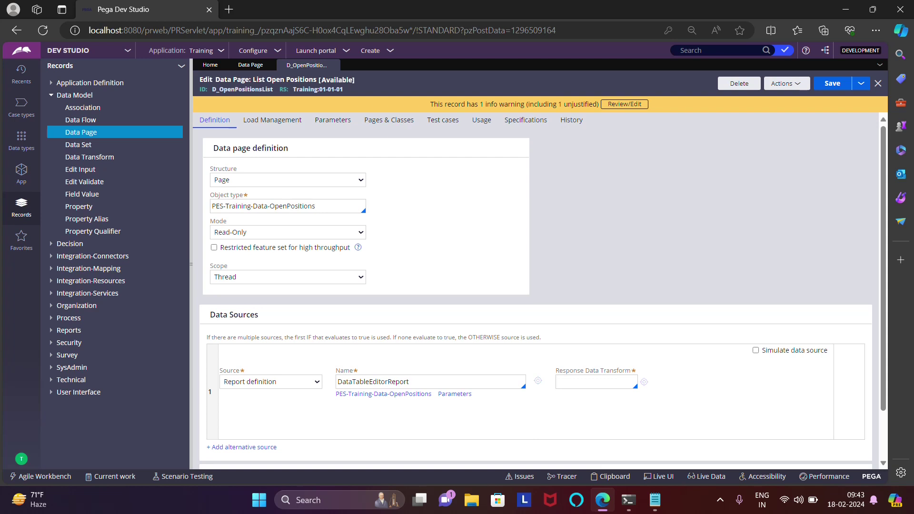
Step: Review the available mode options for the data page, keeping Read-Only
left_click(288, 233)
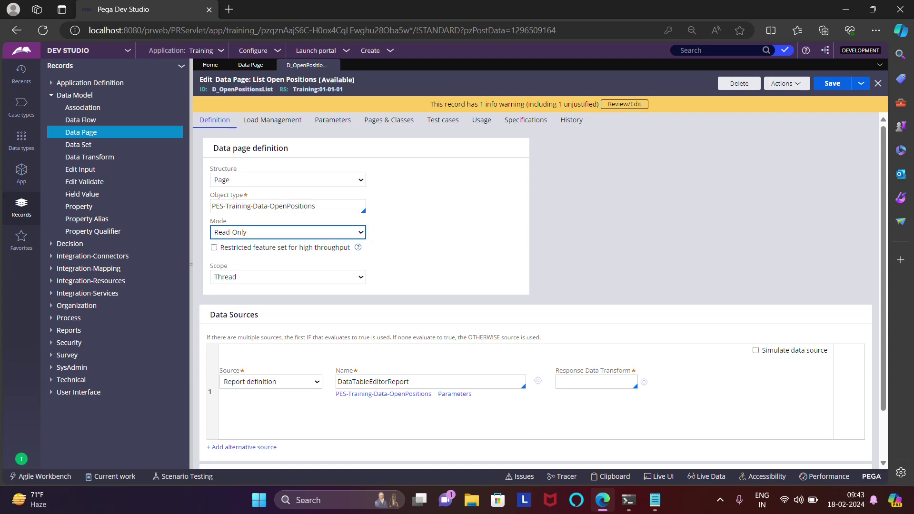
key("Tab")
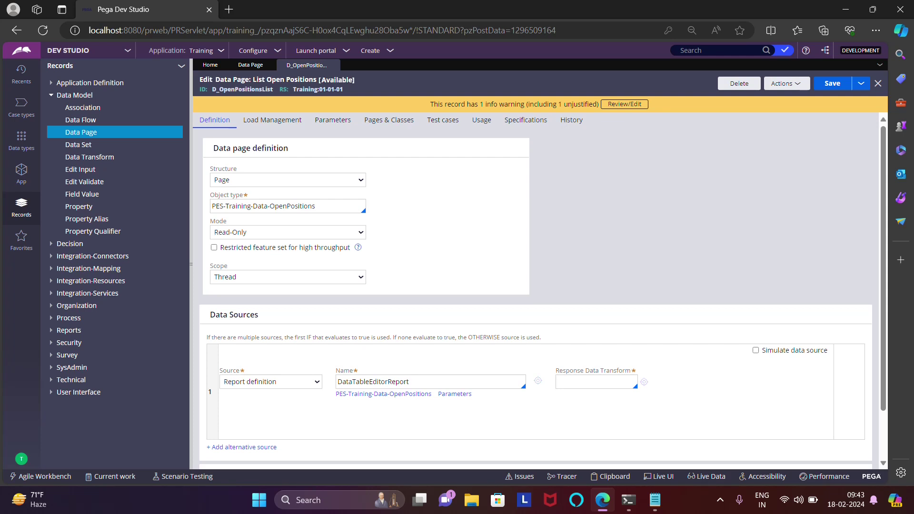
left_click(288, 232)
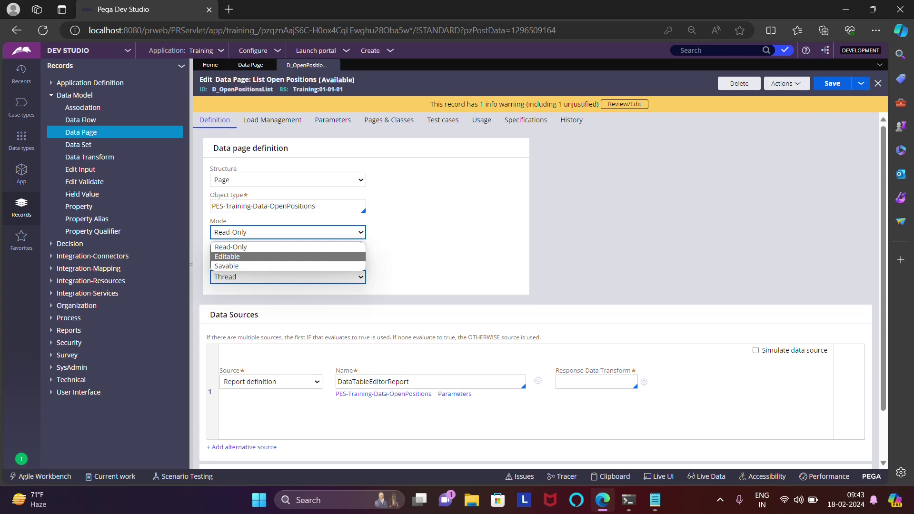
key("Down")
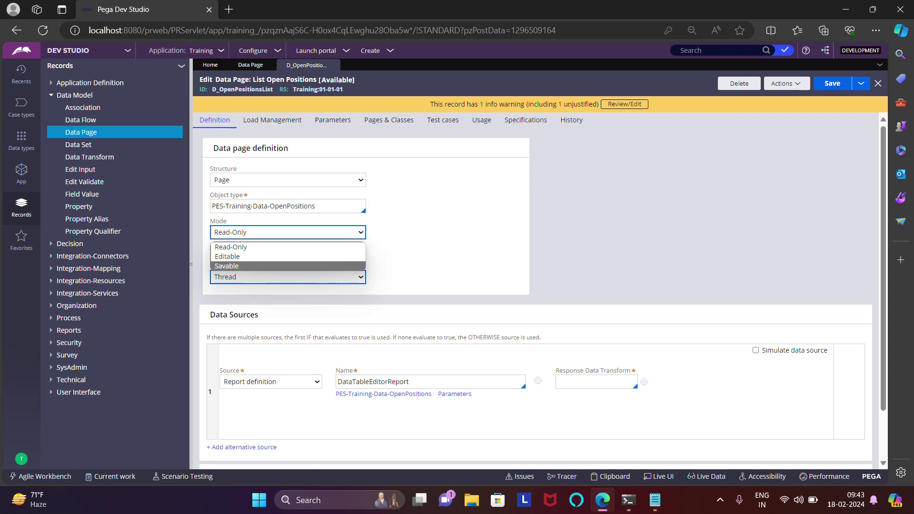
key("Up")
key("Down")
key("Up")
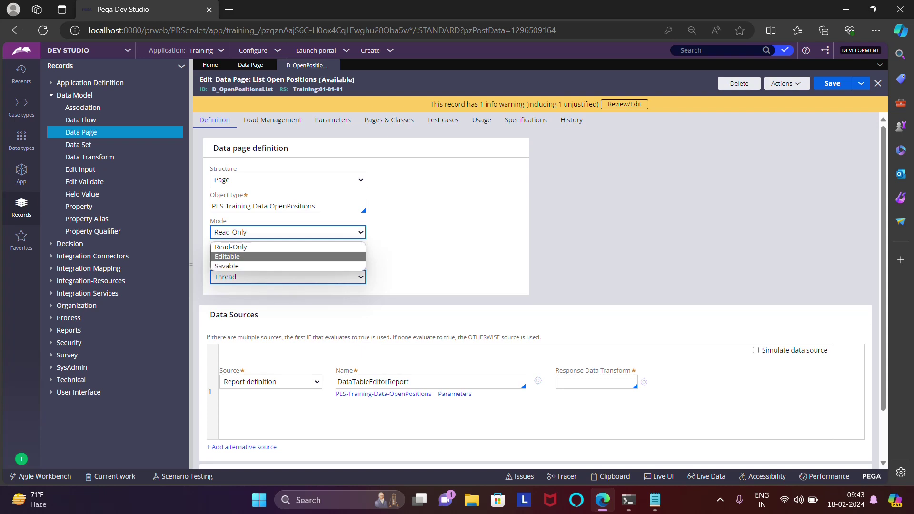
key("Down")
key("Up")
key("Up")
key("Return")
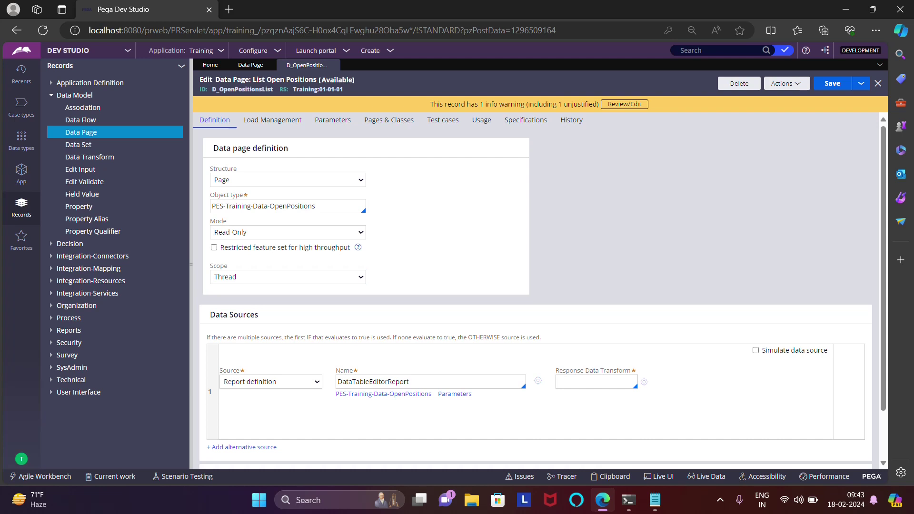
Step: Set the structure back to List and examine the Keyed page access section
left_click(288, 180)
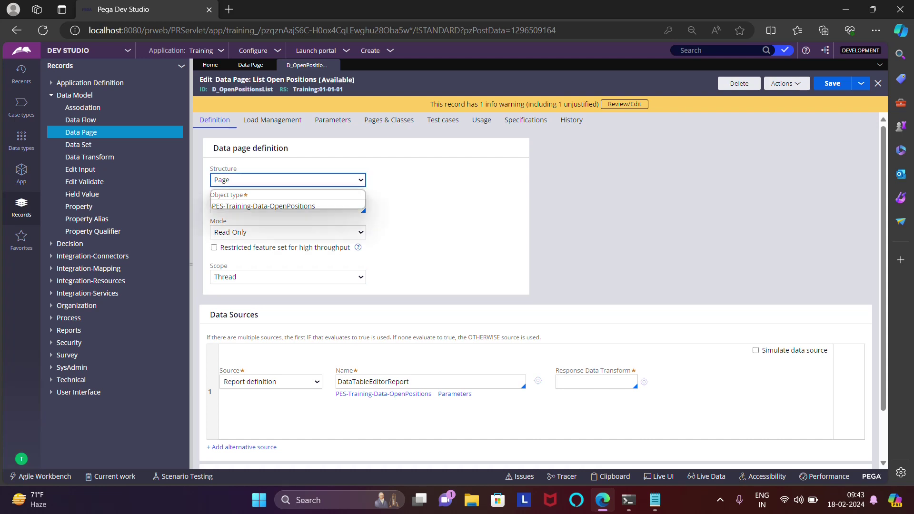
left_click(246, 204)
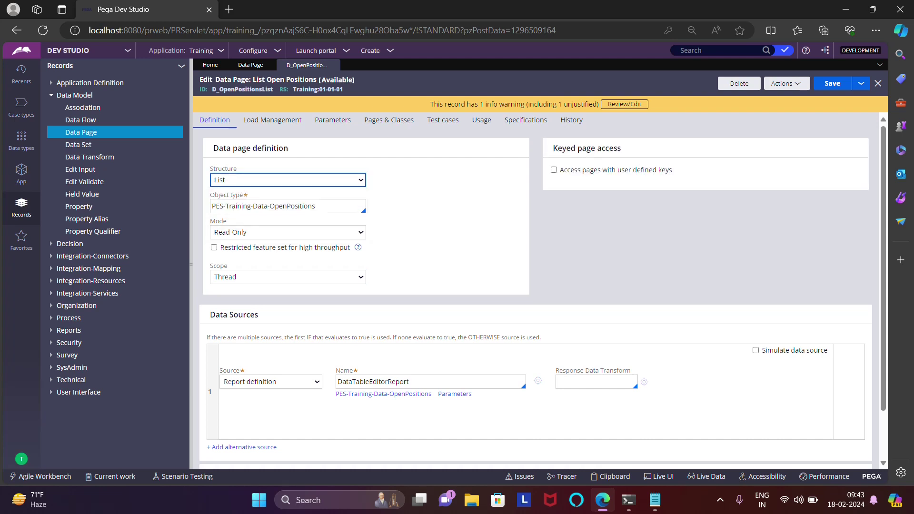
left_click_drag(557, 148, 636, 148)
left_click(635, 148)
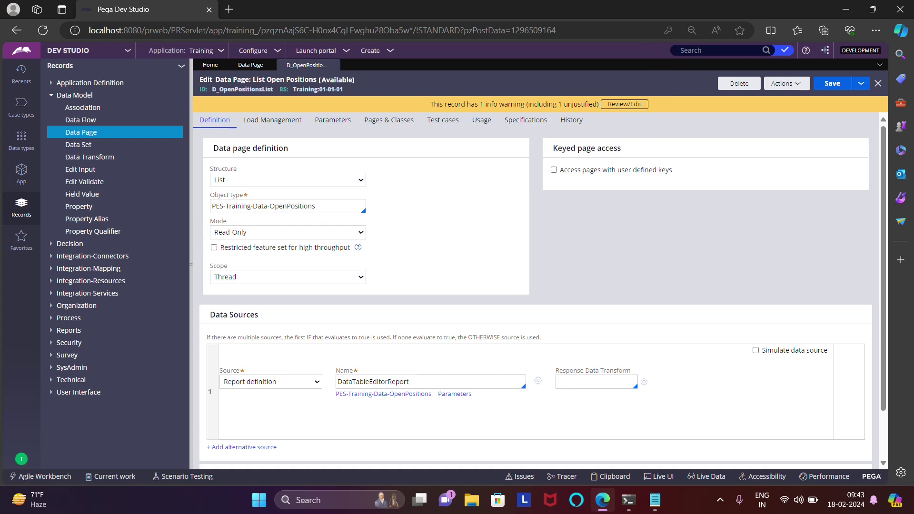
left_click_drag(553, 148, 621, 148)
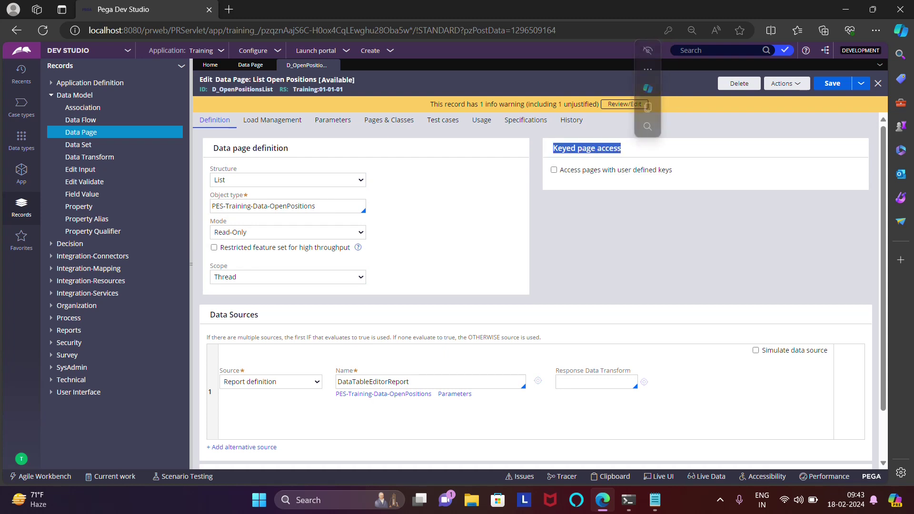
left_click(621, 148)
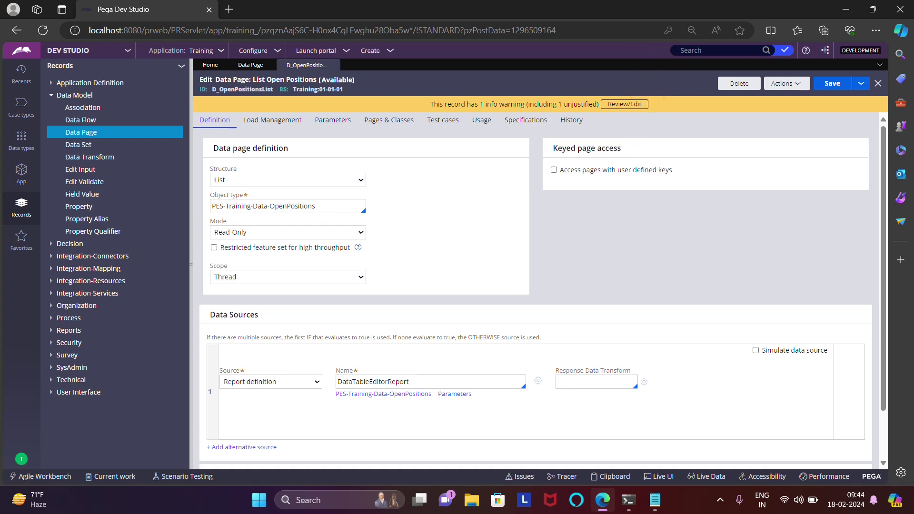
left_click_drag(621, 148, 553, 148)
left_click(553, 148)
Step: Switch the structure to Page and back to List to compare the Keyed page access settings
left_click(287, 180)
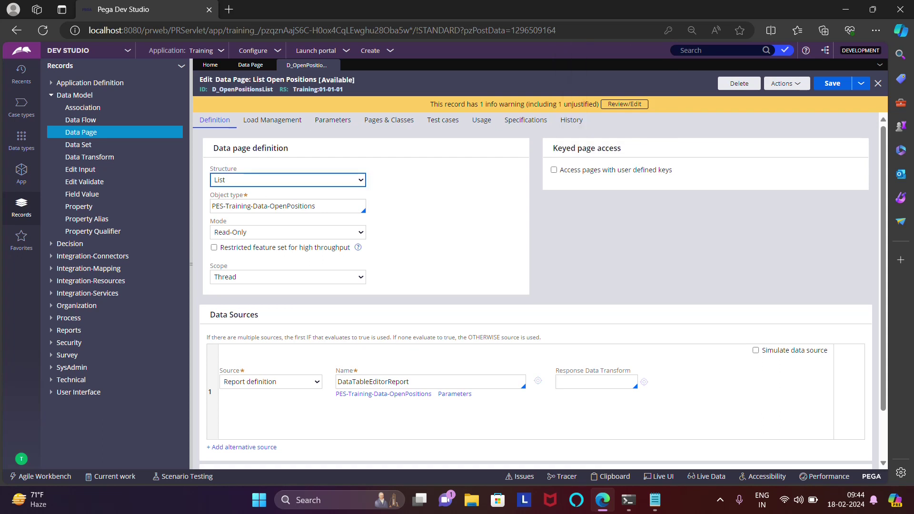
left_click(288, 180)
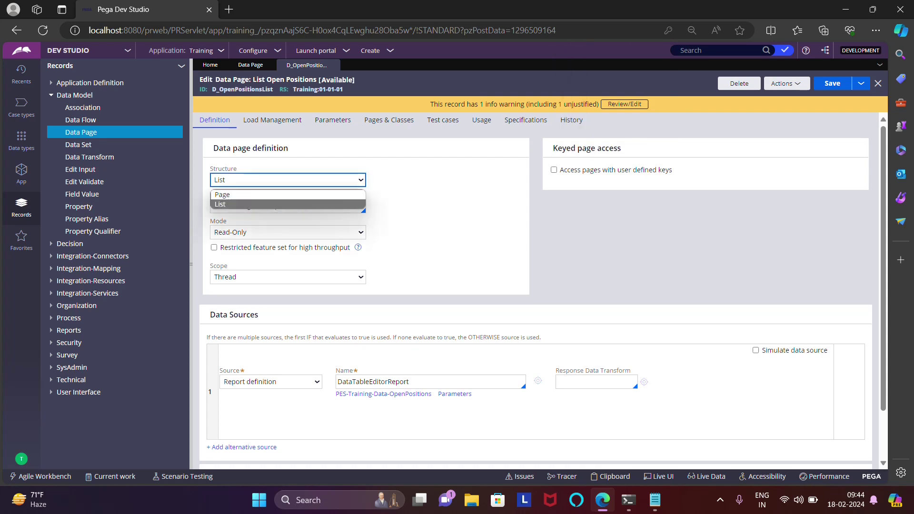
key("Return")
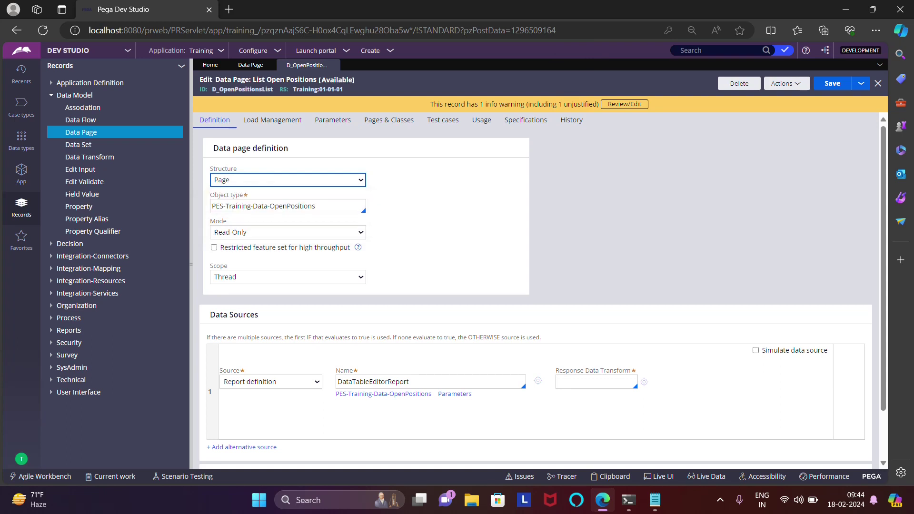
key("alt+Down")
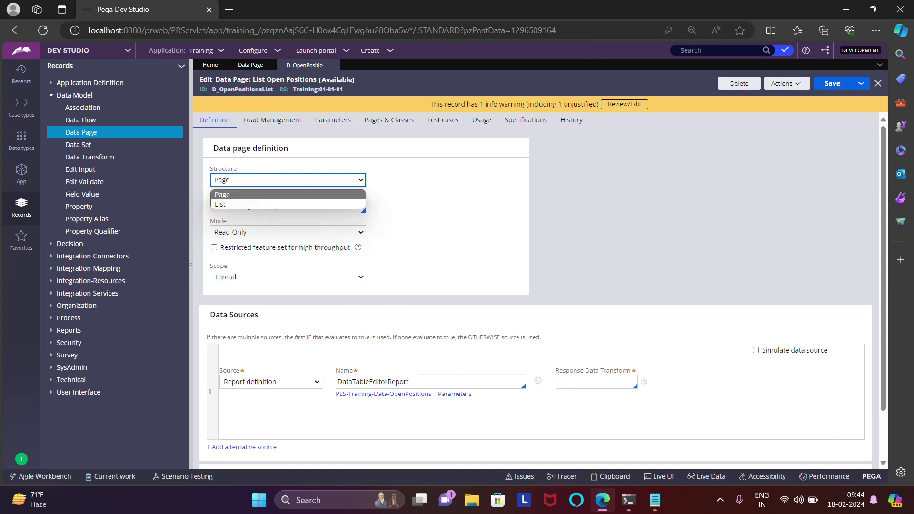
key("Down")
key("Return")
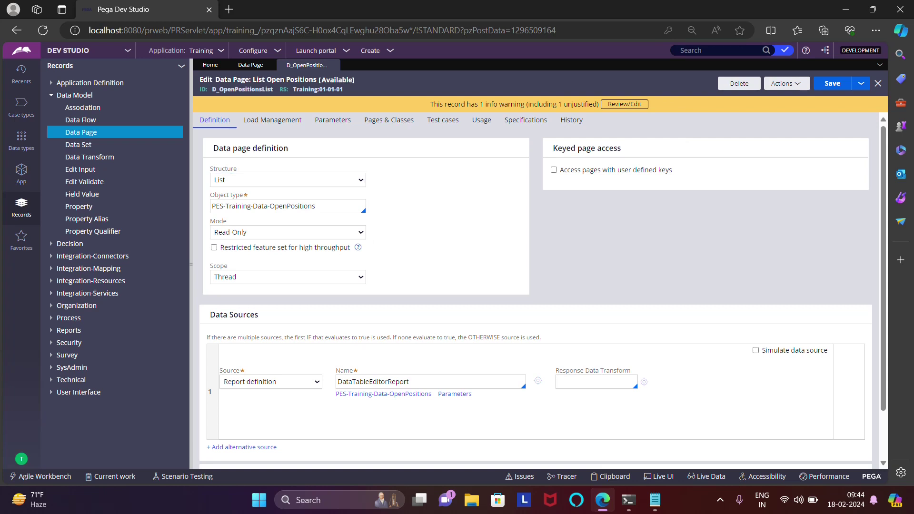
Step: Enable access to pages with user defined keys and add an empty page list key
left_click_drag(214, 89, 273, 89)
left_click(272, 89)
left_click(554, 170)
left_click_drag(555, 209, 588, 209)
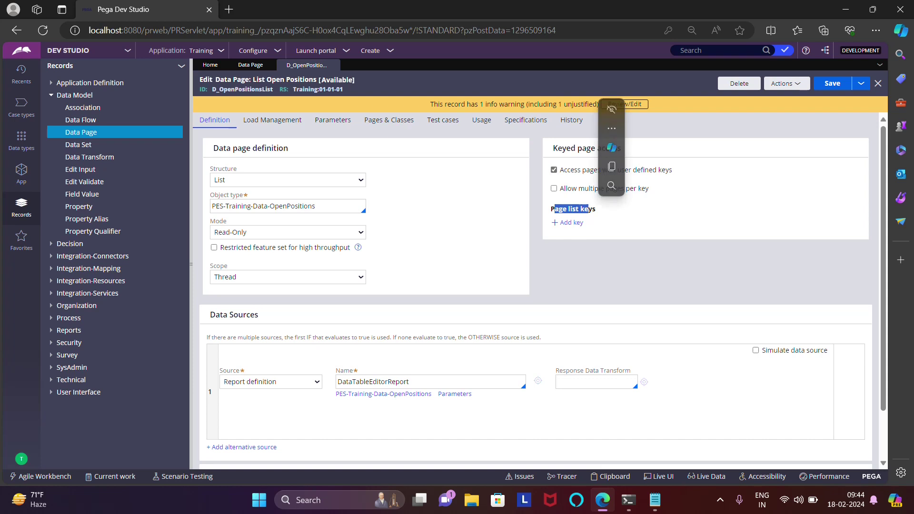
left_click(588, 210)
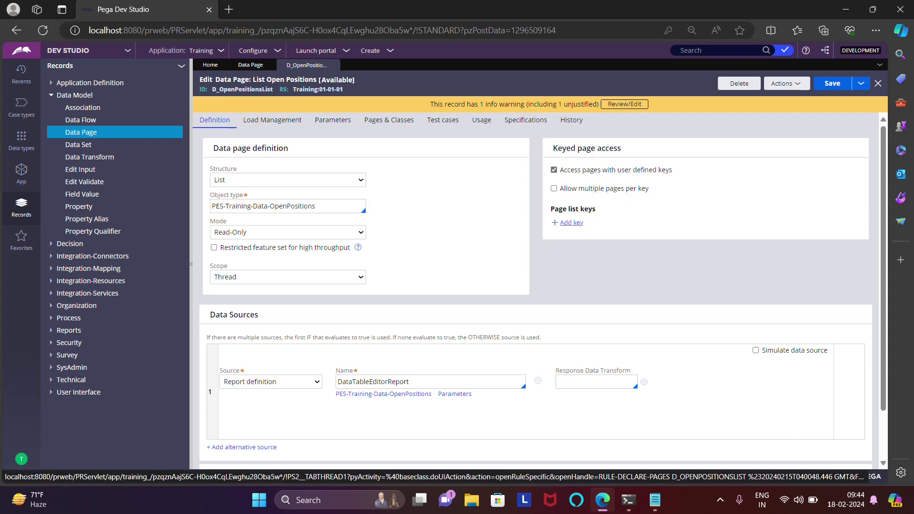
left_click(571, 222)
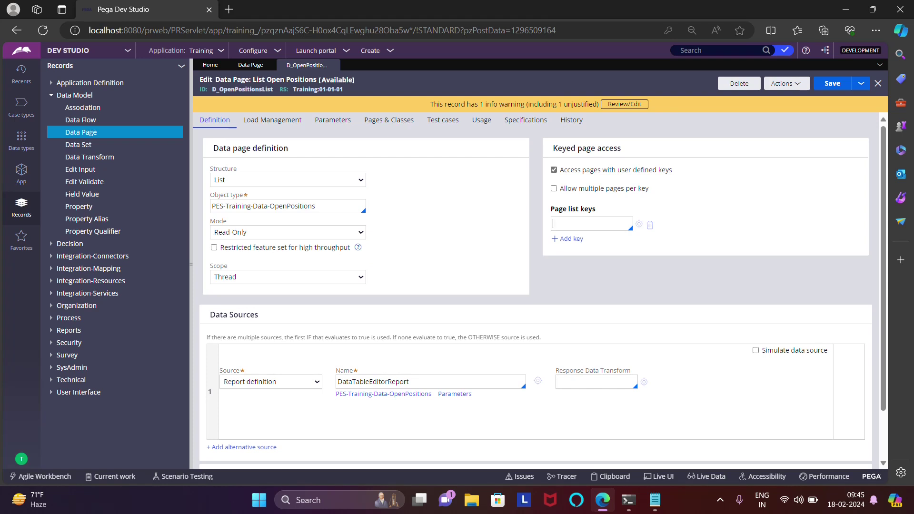
Step: Review the source types available in Data Sources and the name of the report definition used
scroll(538, 286, "down", 1)
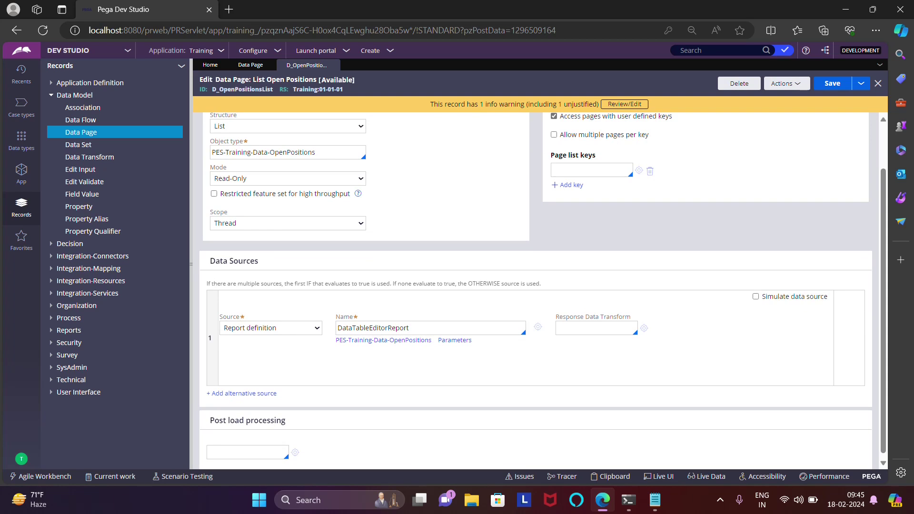
scroll(538, 286, "down", 1)
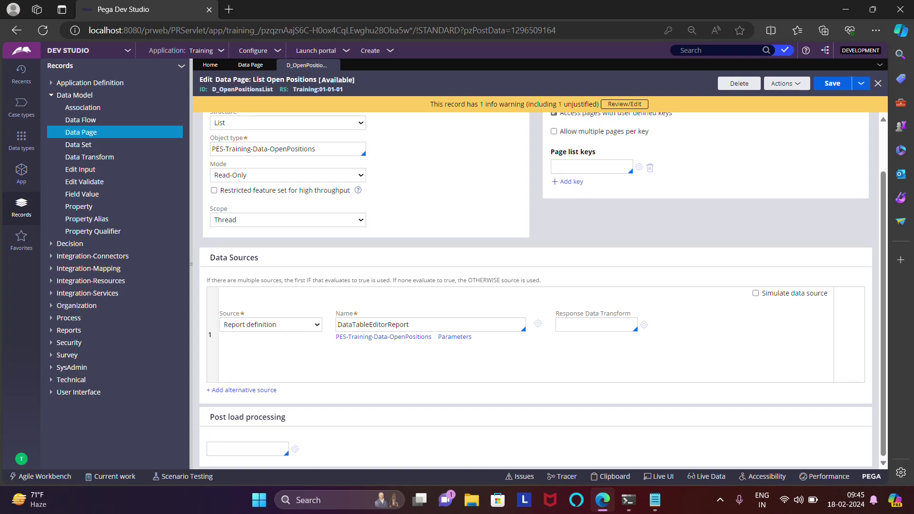
left_click(271, 324)
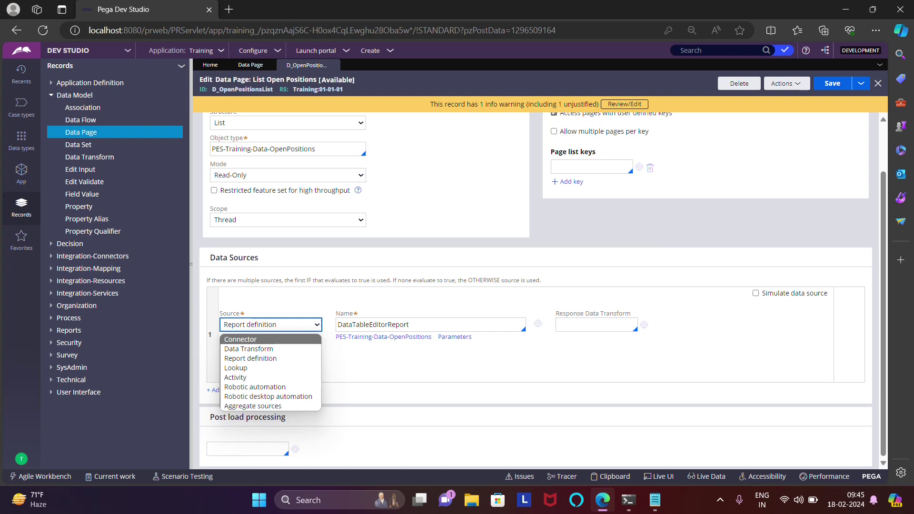
key("Down")
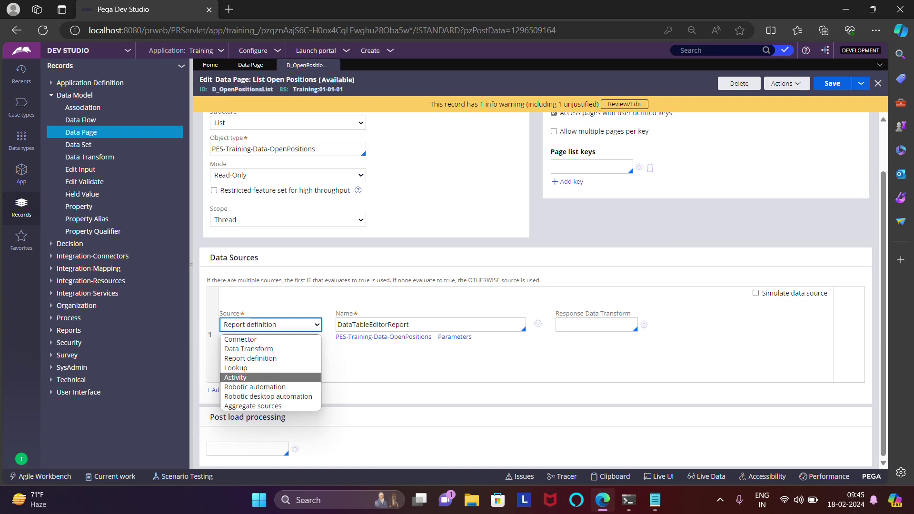
key("Escape")
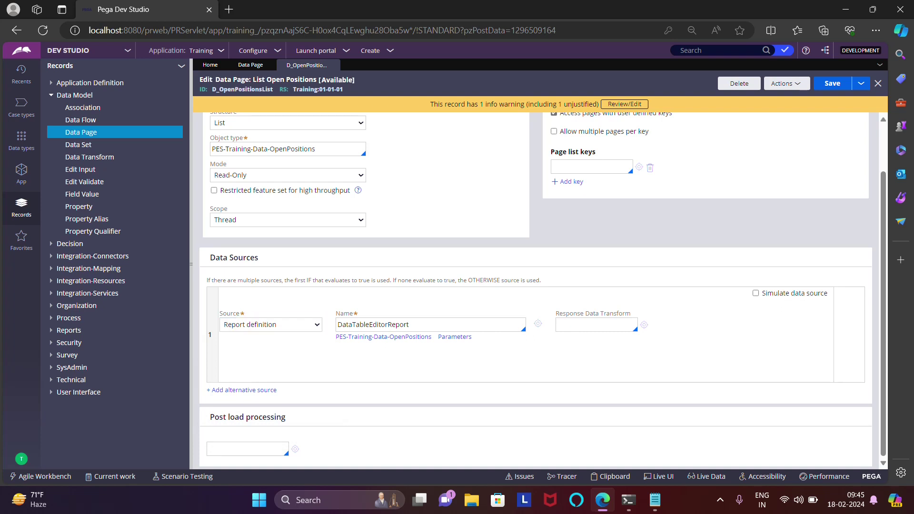
key("Tab")
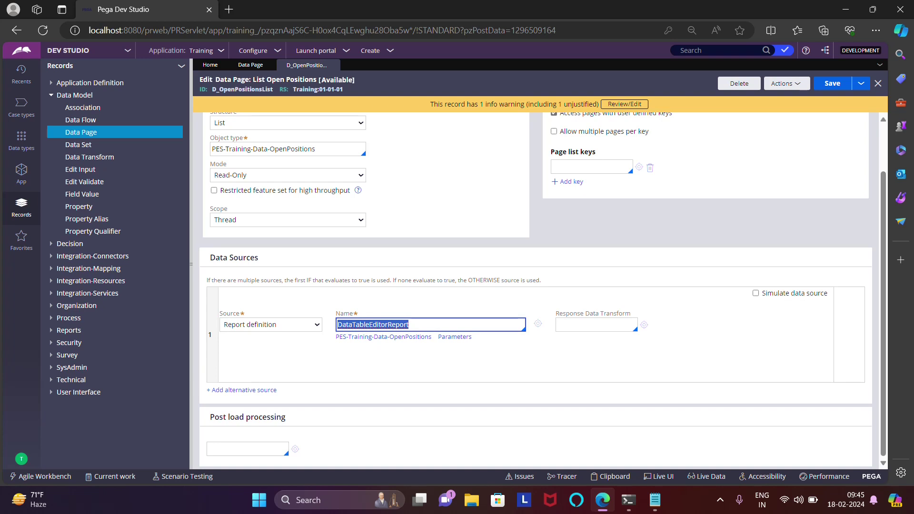
key("Tab")
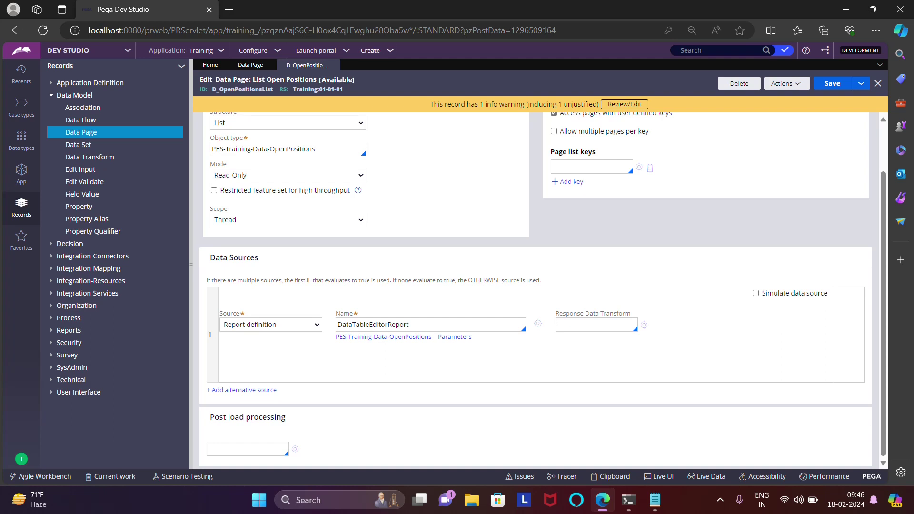
Step: Create a new Recruitment case
left_click(370, 51)
left_click(376, 61)
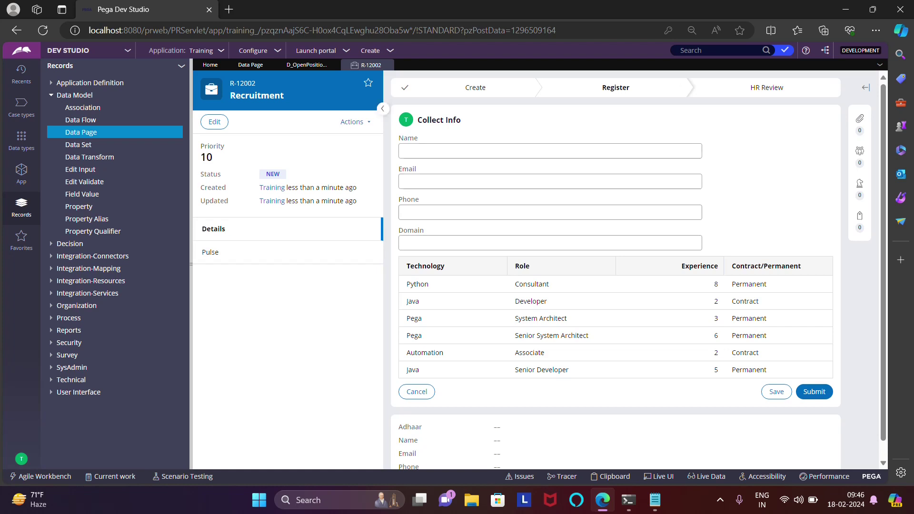
Step: Enter Python as the Domain in the Collect Info form and return to the D_OpenPositionsList data page
left_click(403, 242)
left_click_drag(423, 230, 398, 230)
left_click(403, 242)
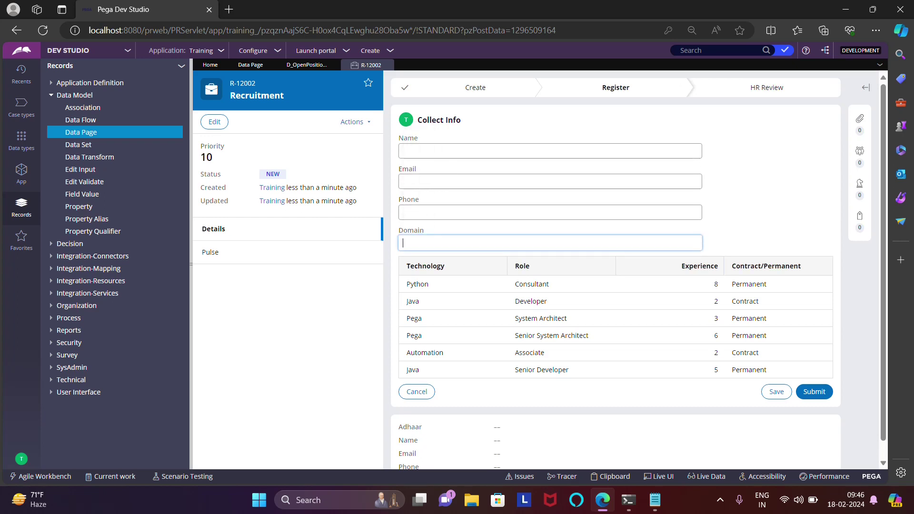
type("Pega")
key("ctrl+a")
key("BackSpace")
type("Ph")
type("Python")
double_click(411, 230)
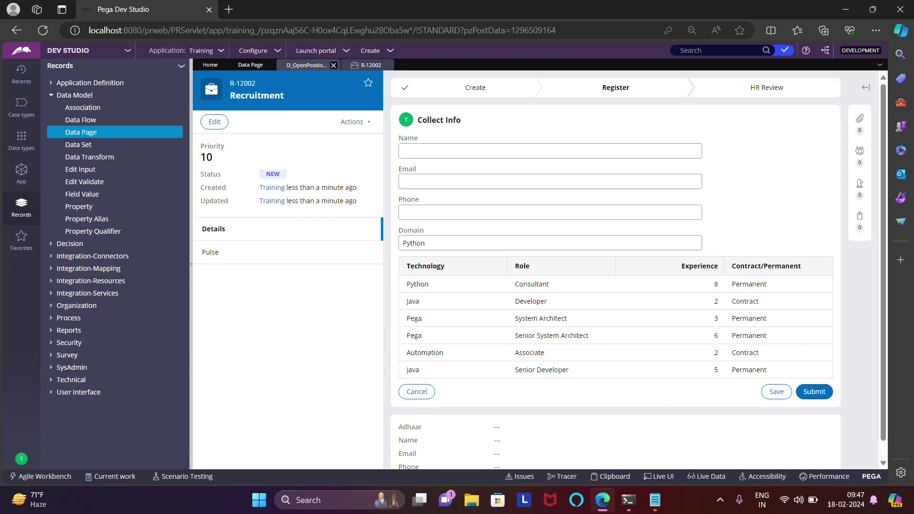
left_click(307, 64)
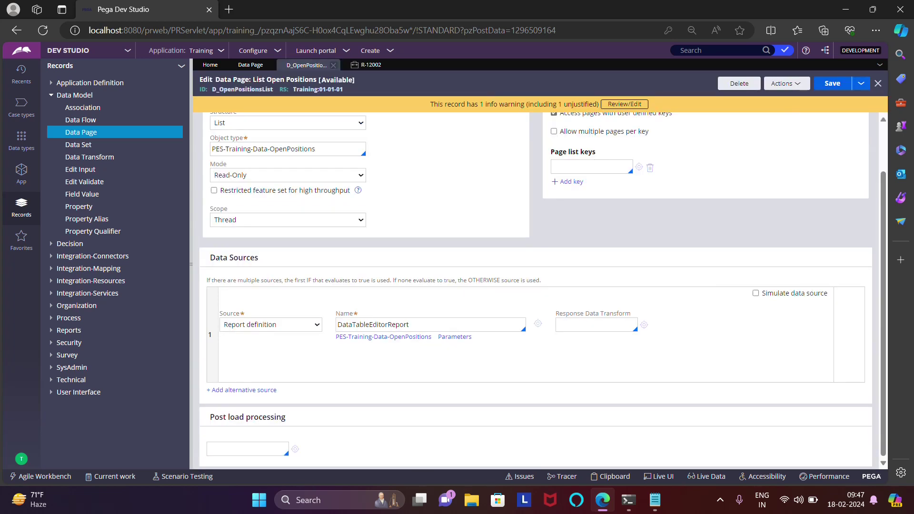
Step: Open the CollectInfo section from the R-12002 case and examine which data page feeds its open positions table
left_click(367, 64)
left_click(658, 476)
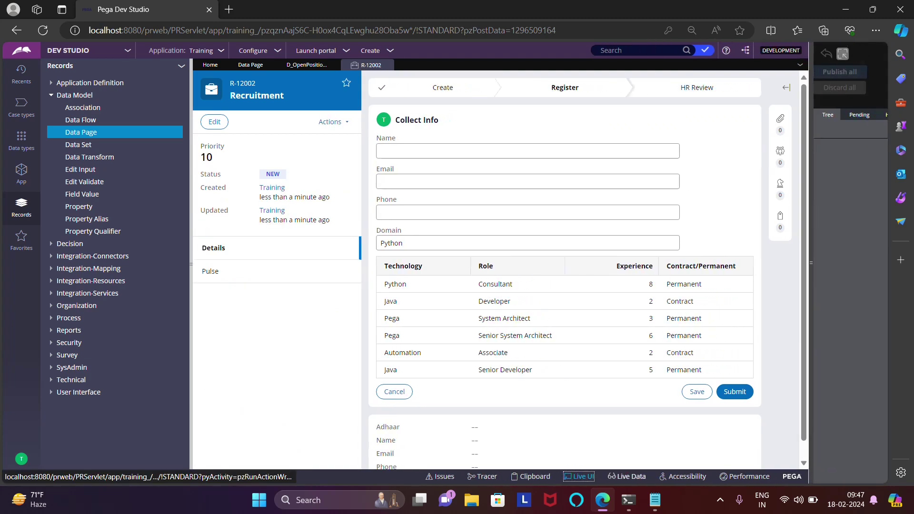
left_click(474, 336)
left_click(486, 322)
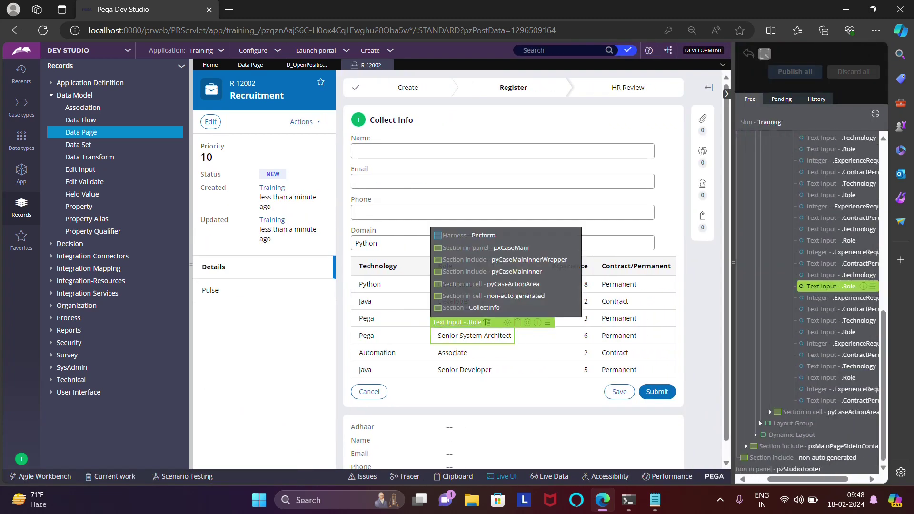
left_click(484, 309)
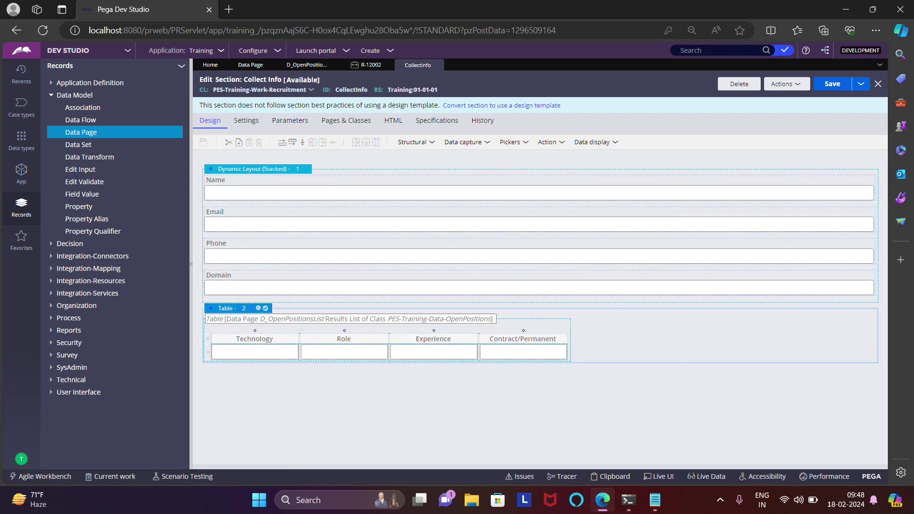
left_click(258, 308)
double_click(489, 265)
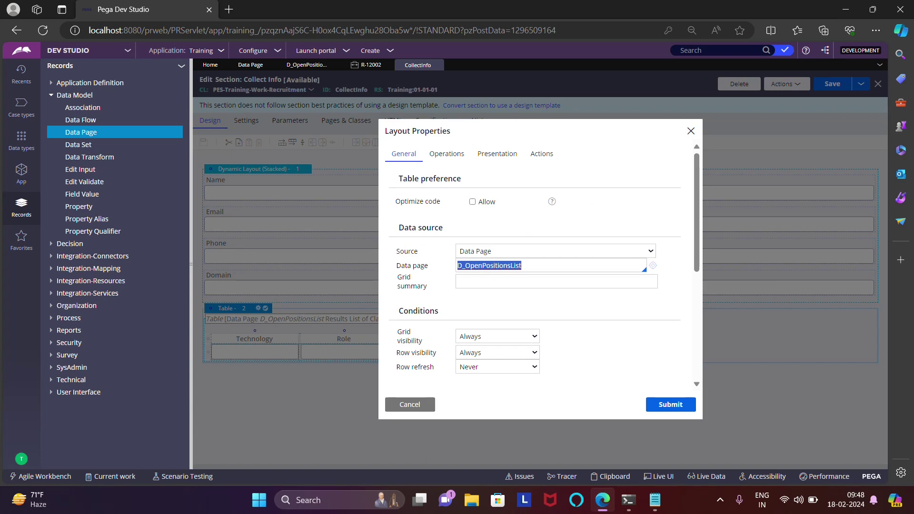
Step: Return to the D_OpenPositionsList data page and refresh it to discard the unsaved keyed access changes
left_click(306, 65)
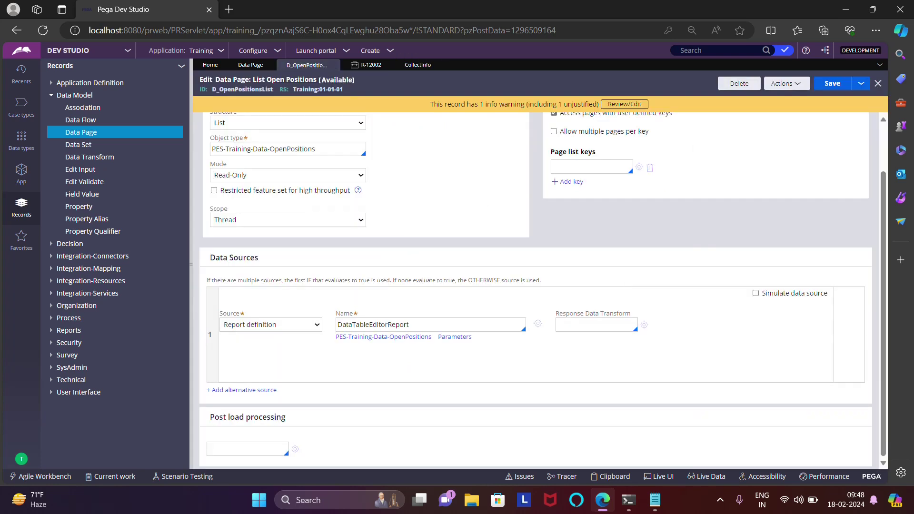
left_click(786, 83)
left_click(767, 121)
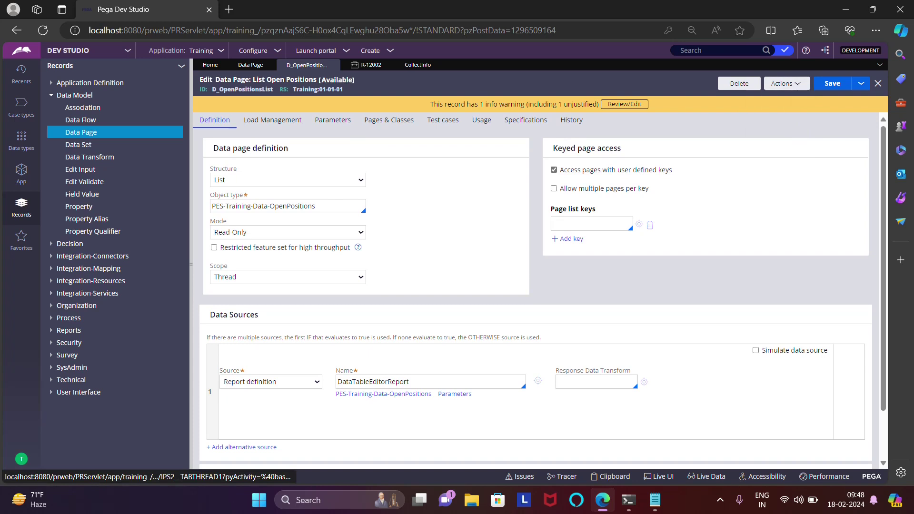
Step: Review the report definition source and the Open Positions data type's records and usage, returning to D_OpenPositionsList
scroll(540, 290, "down", 1)
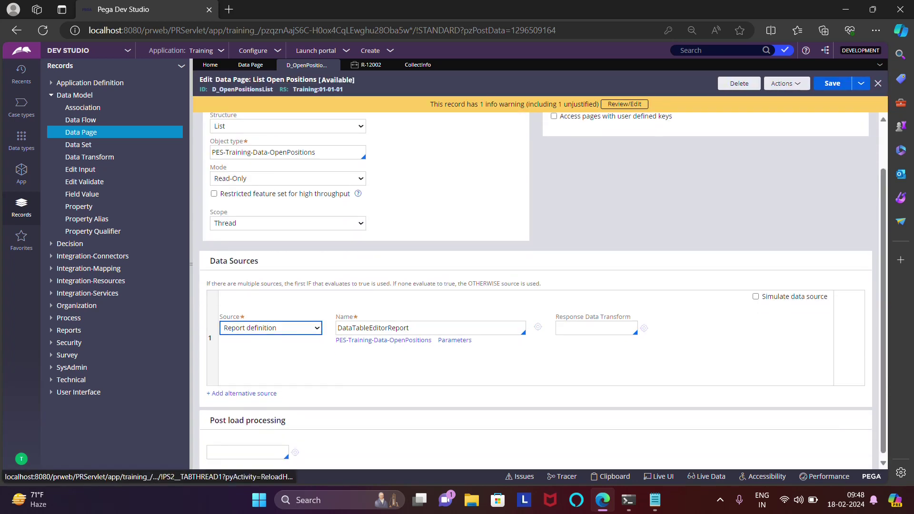
double_click(395, 327)
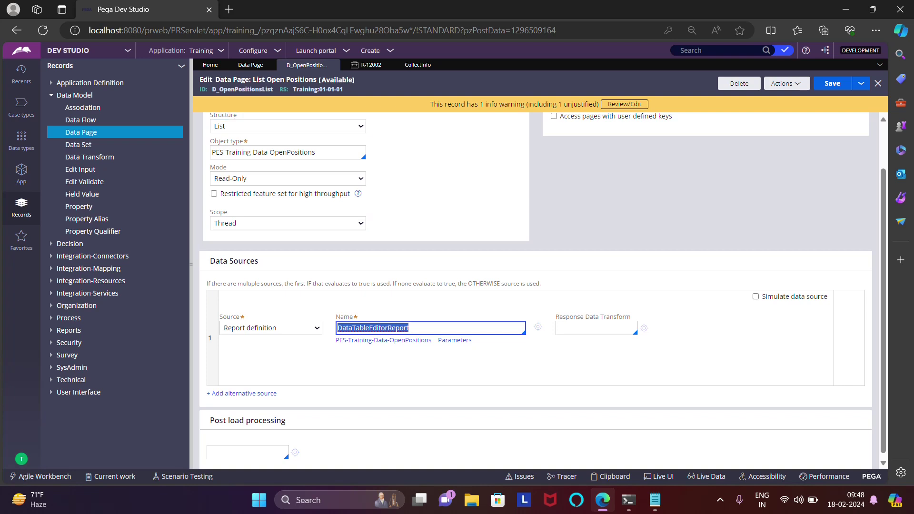
double_click(265, 89)
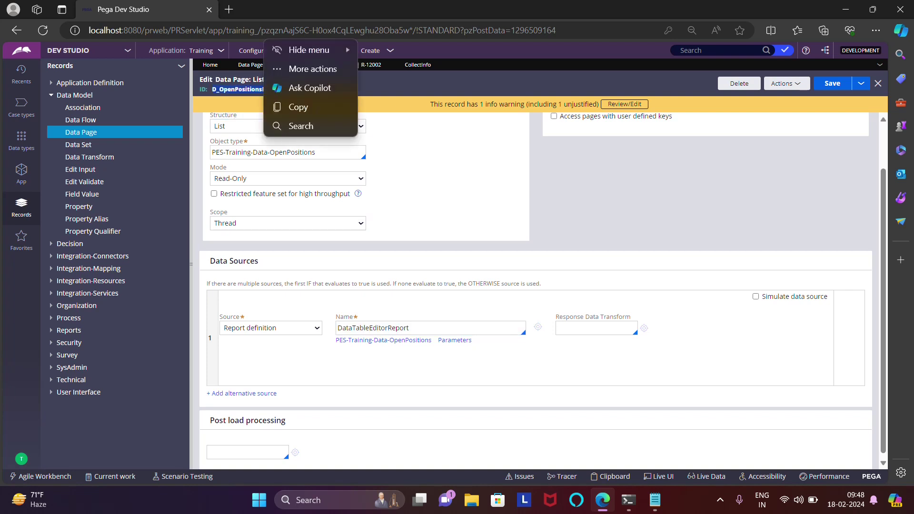
left_click(288, 125)
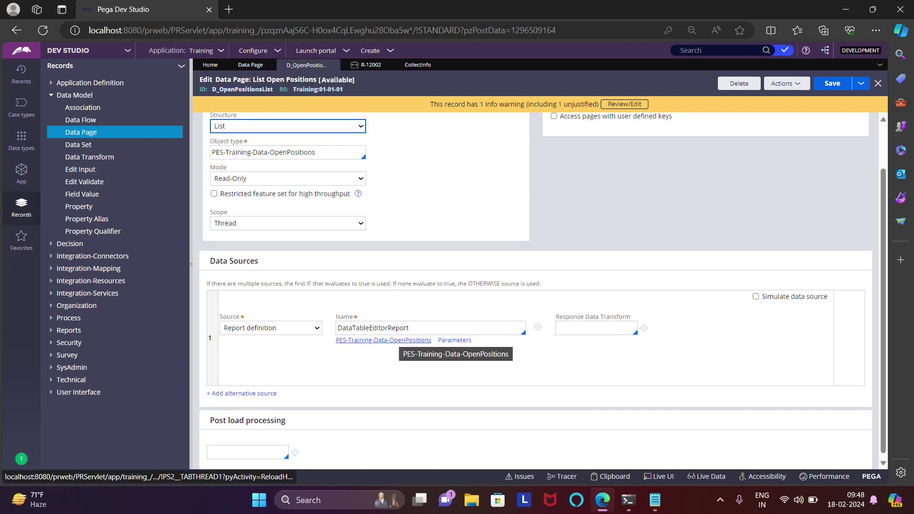
left_click(384, 340)
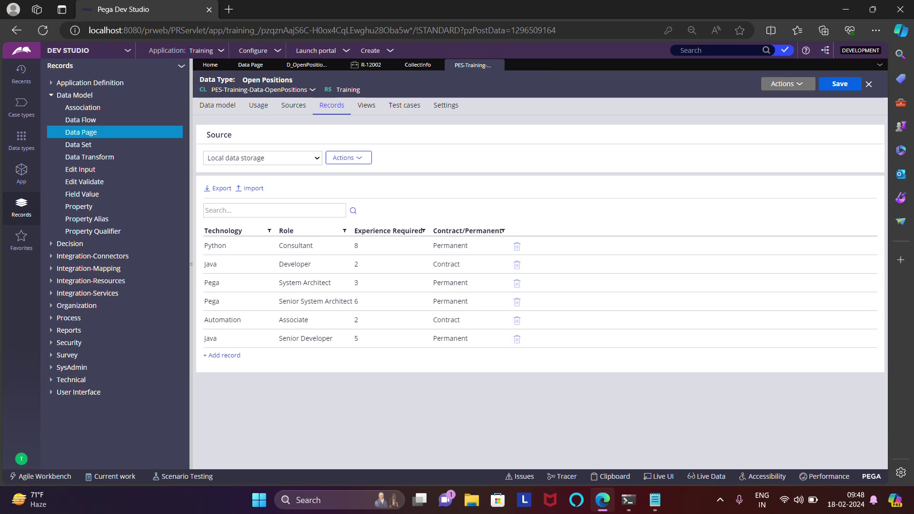
left_click(258, 106)
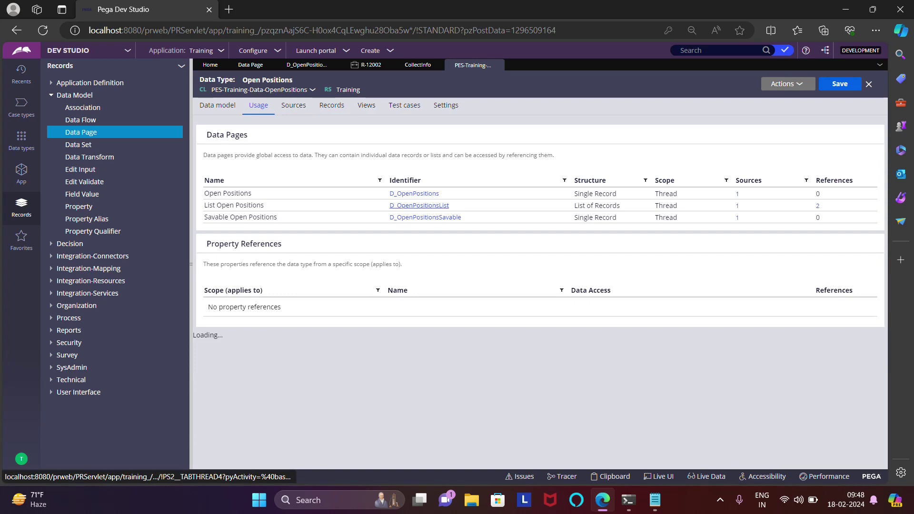
left_click(418, 205)
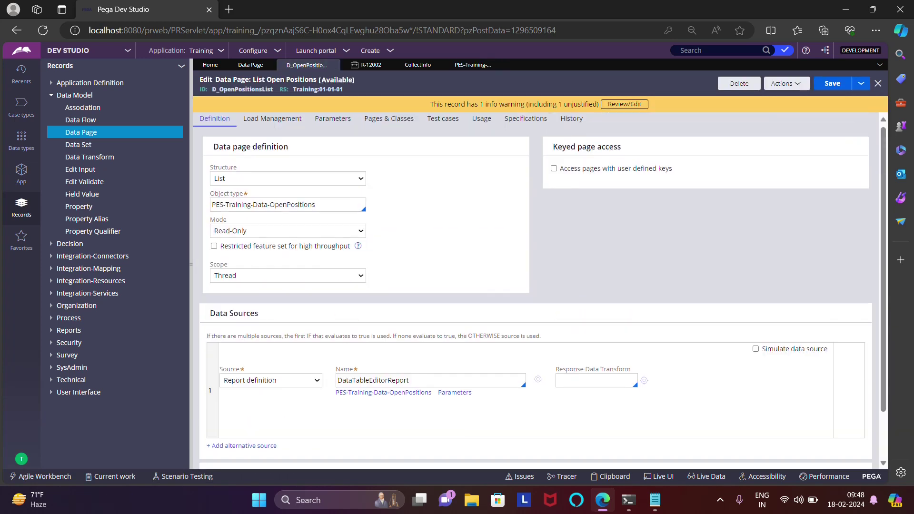
Step: Begin saving the List Open Positions data page as a copy with the identifier D_OpenPositionsListMultiSource
left_click(861, 83)
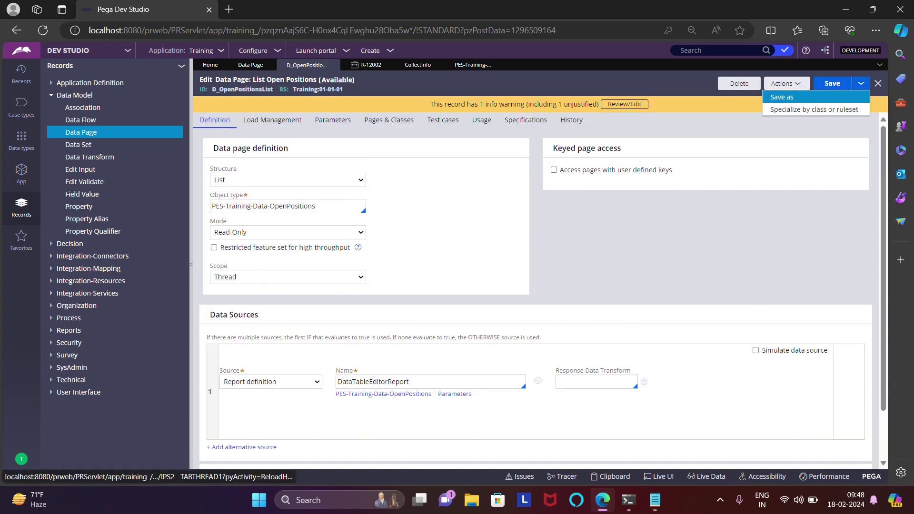
left_click(782, 96)
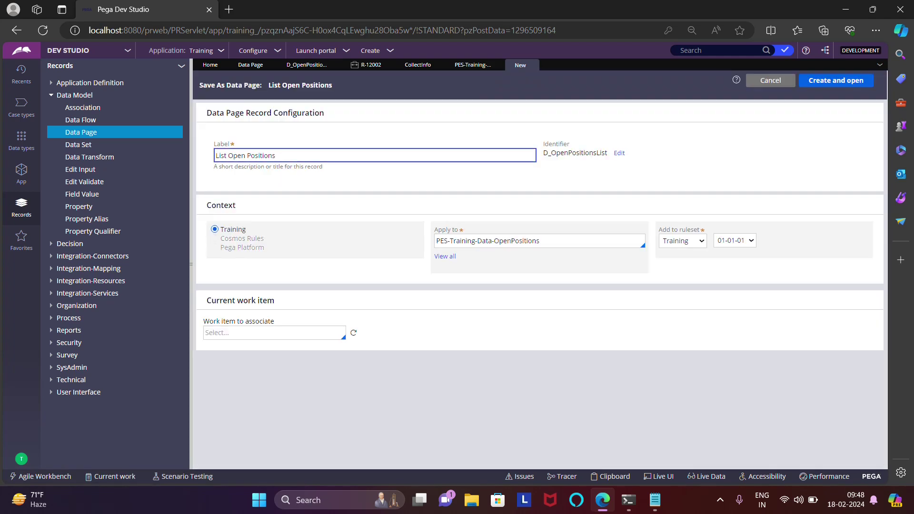
left_click(619, 153)
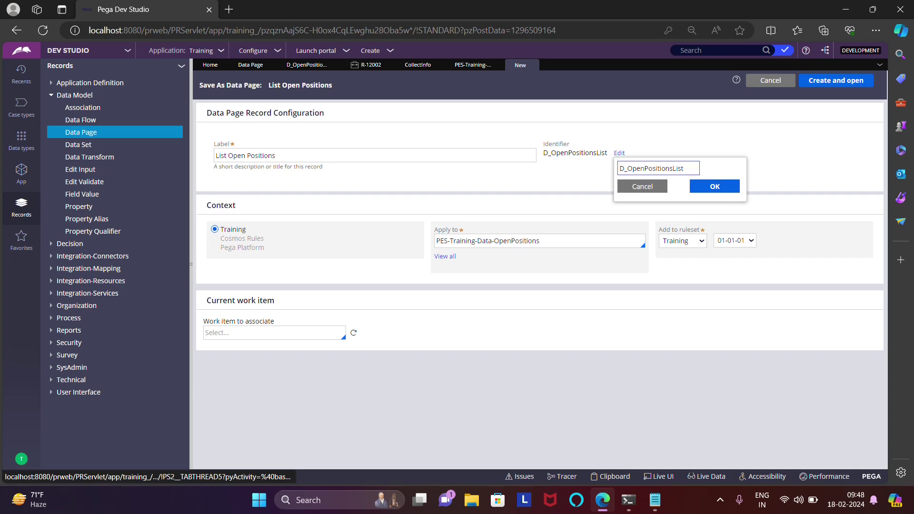
left_click(683, 168)
type("Multi")
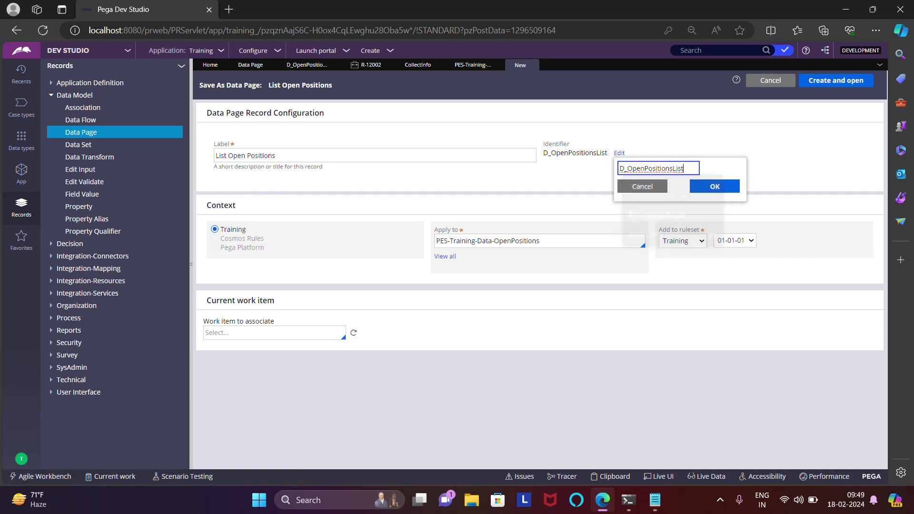
type("Se")
type("urce")
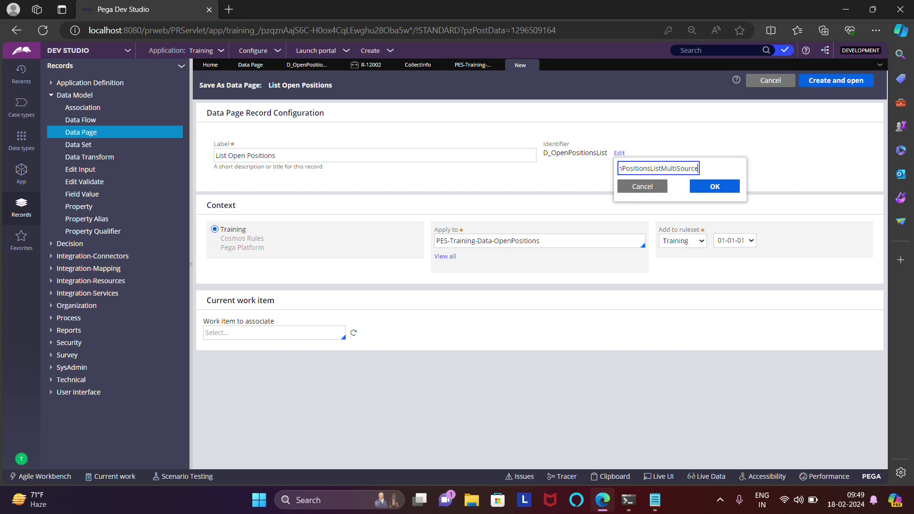
left_click(642, 186)
left_click(619, 153)
left_click(672, 168)
type("MultiSource")
left_click(714, 186)
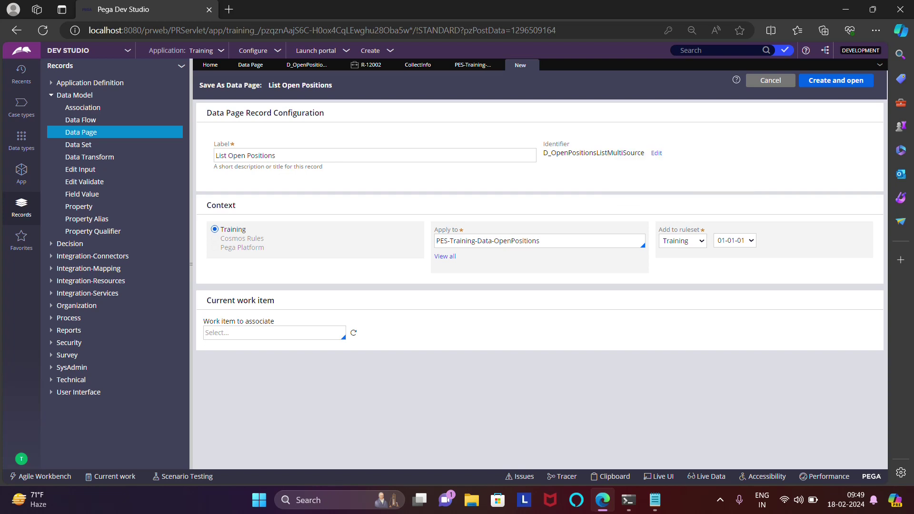
Step: Create and open the copied data page, keeping the PES-Training-Data-OpenPositions class and Training 01-01-01 ruleset
double_click(578, 153)
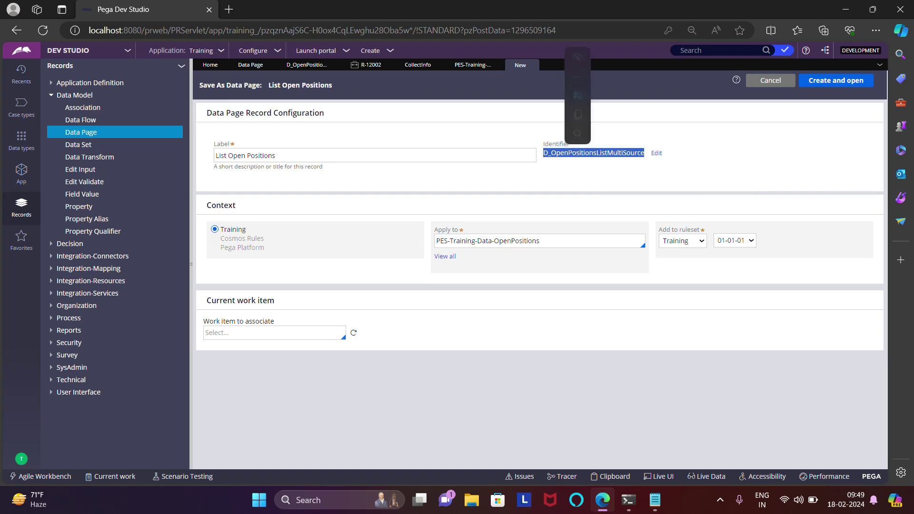
left_click(578, 153)
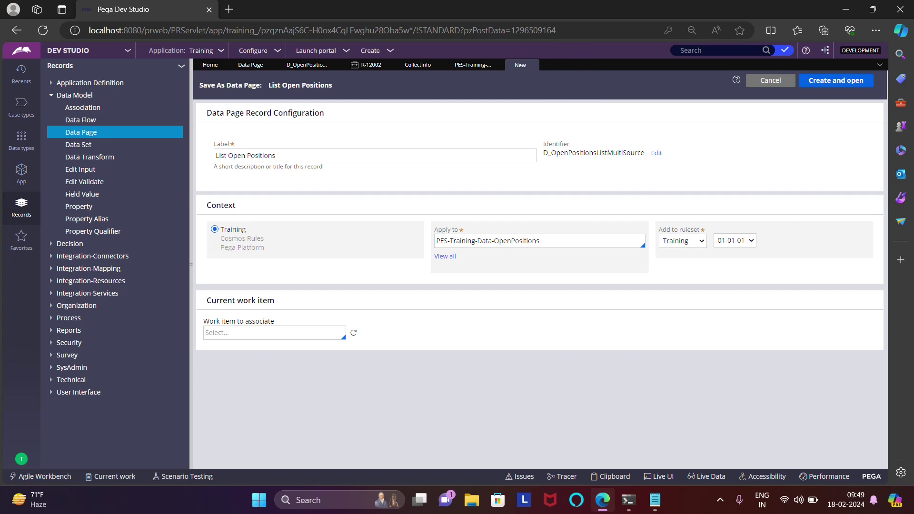
triple_click(502, 240)
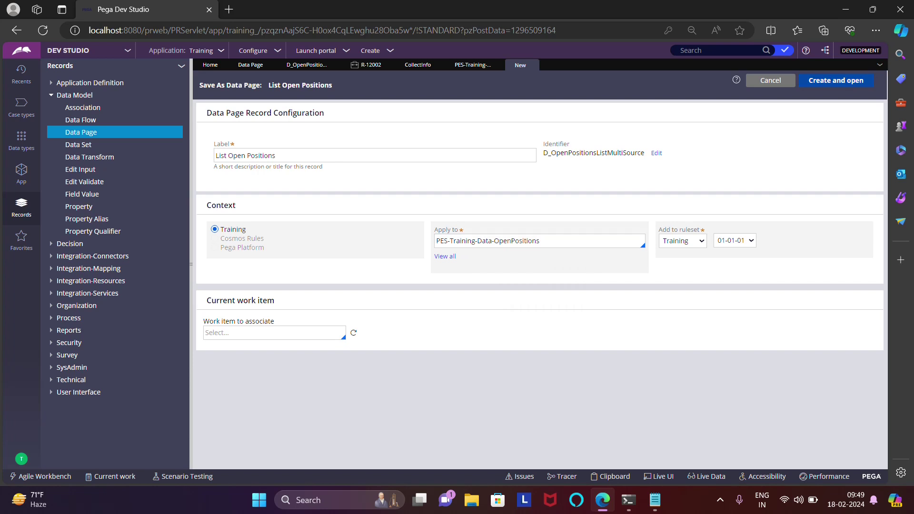
left_click(836, 81)
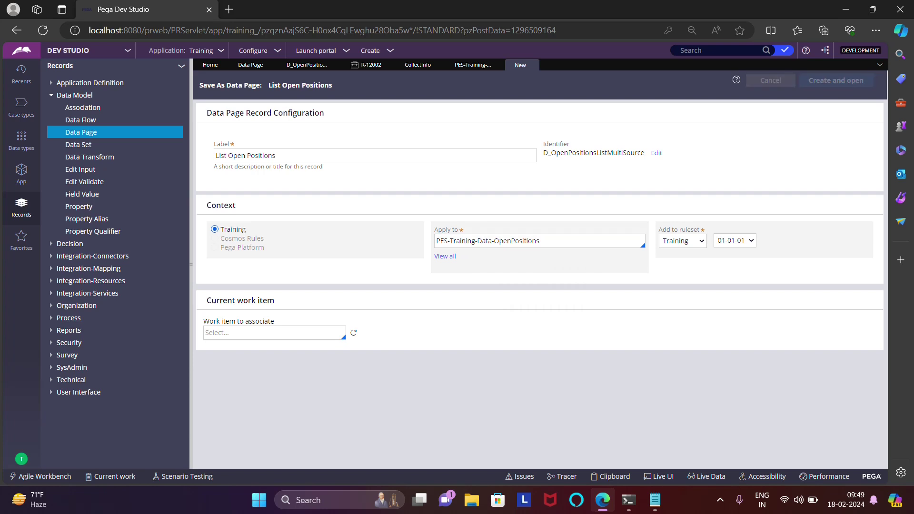
Step: Add an alternative data source to the D_OpenPositionsListMultiSource data page
scroll(538, 291, "down", 1)
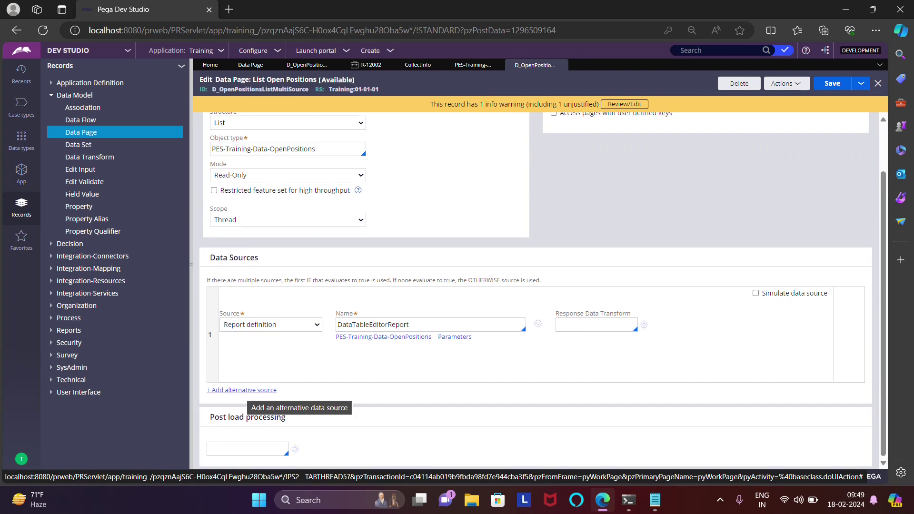
left_click(243, 390)
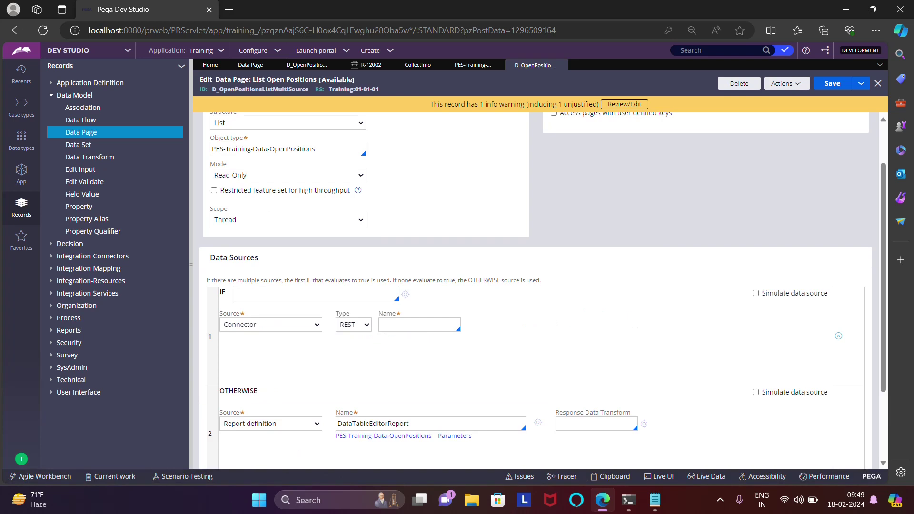
scroll(543, 291, "down", 2)
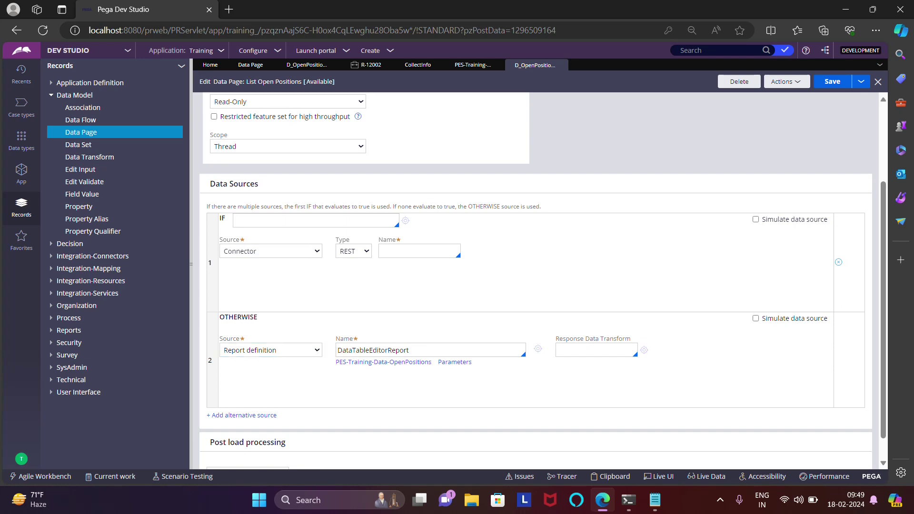
Step: Review the Domain field in the Recruitment case and the table's data page in CollectInfo, returning to the copied data page
left_click(367, 65)
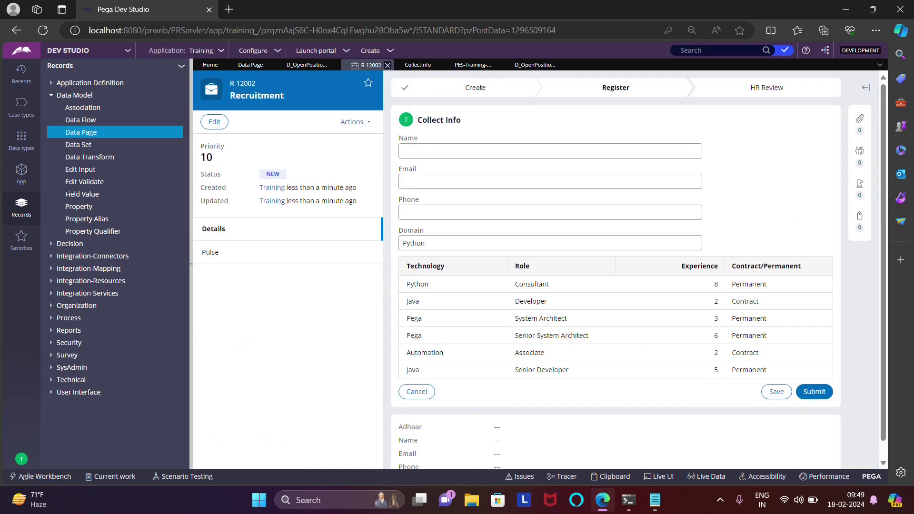
left_click_drag(424, 230, 399, 230)
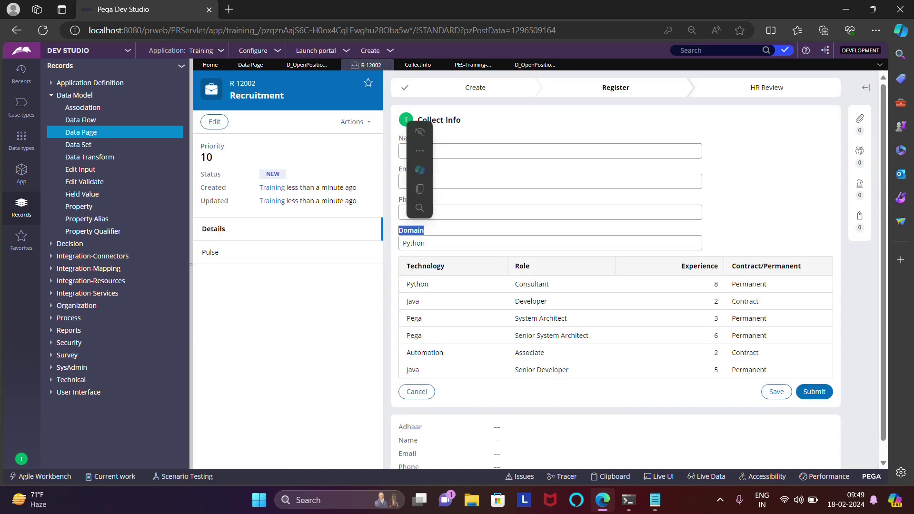
left_click(403, 231)
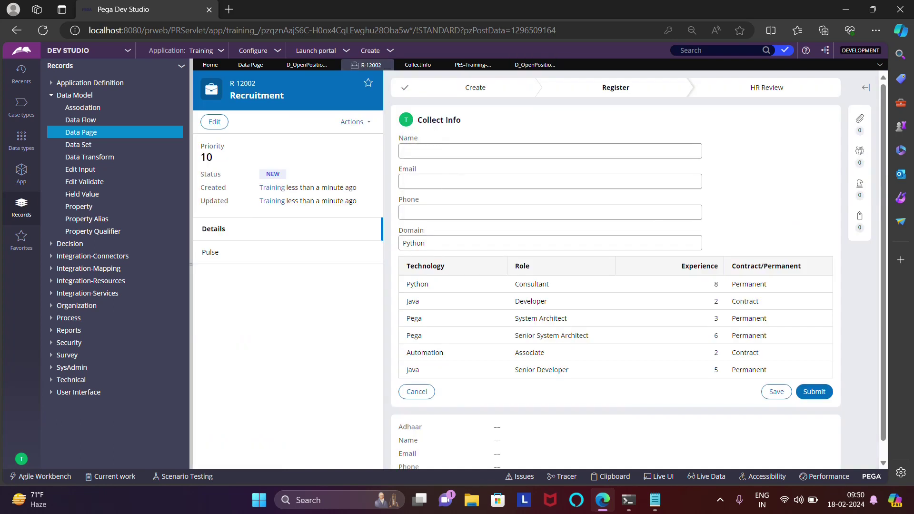
double_click(410, 230)
left_click(417, 64)
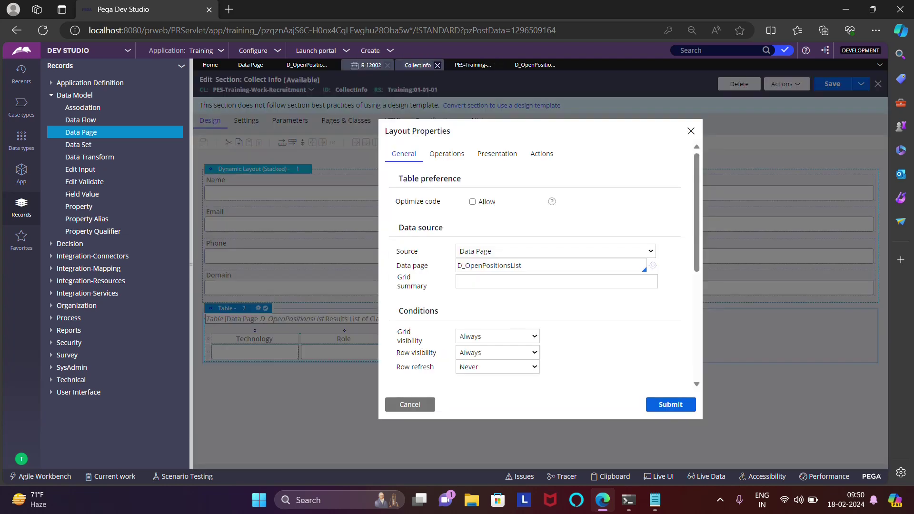
left_click(535, 64)
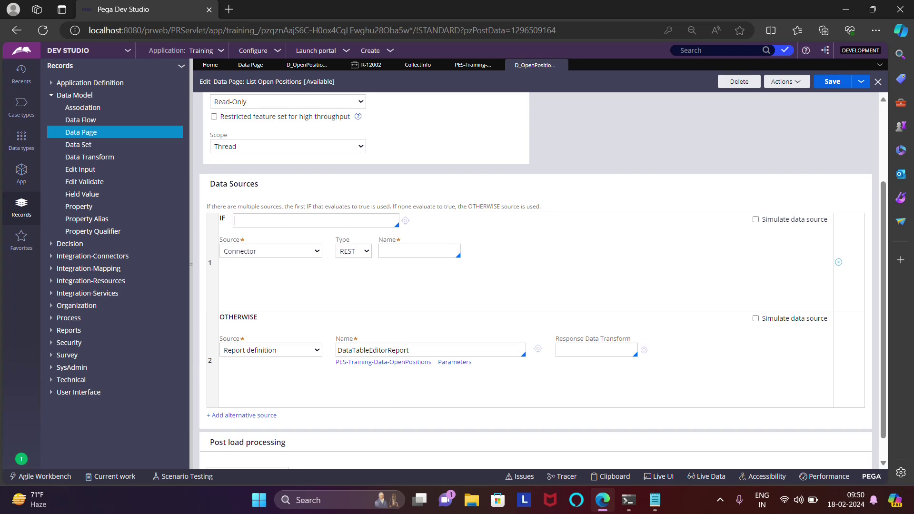
type("IsTechnologyPega")
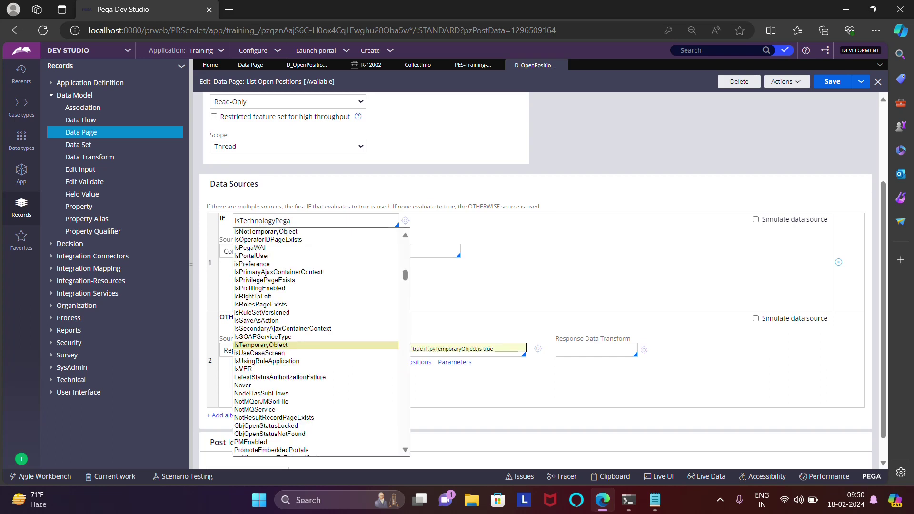
left_click(405, 221)
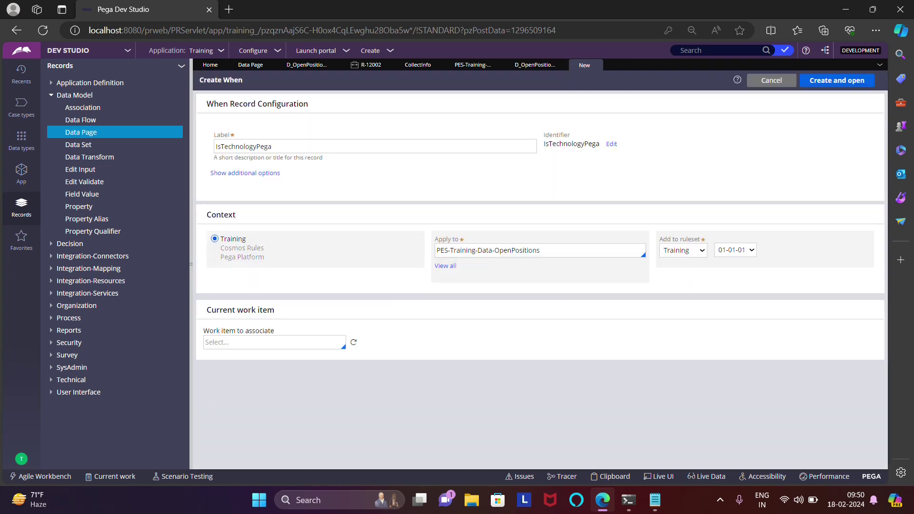
triple_click(533, 250)
type("@")
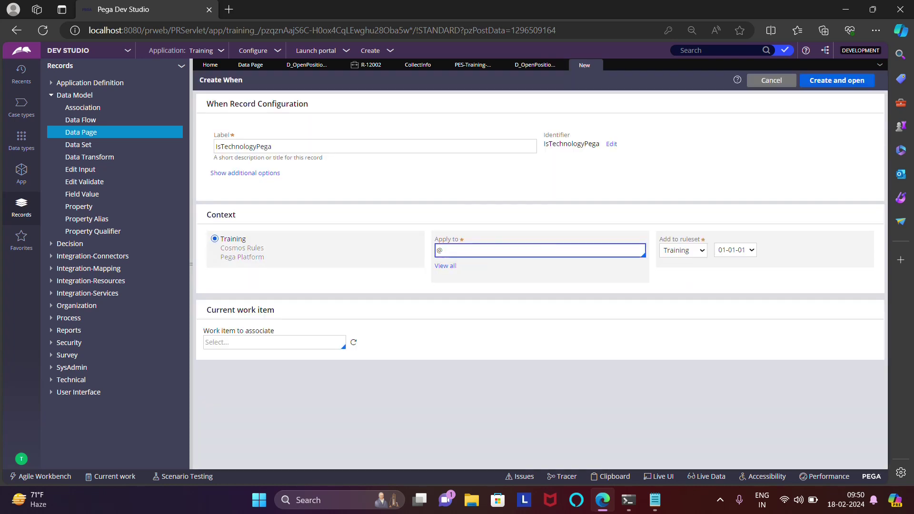
type("baseclass")
key("Tab")
left_click(836, 80)
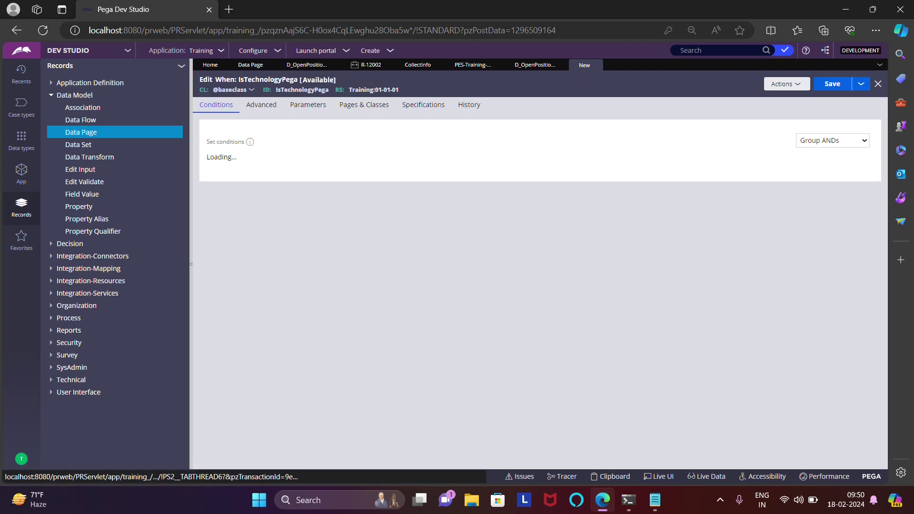
Step: Show the advanced conditions of the IsTechnologyPega When rule, and open the Domain field's property rule from the CollectInfo section
left_click(262, 105)
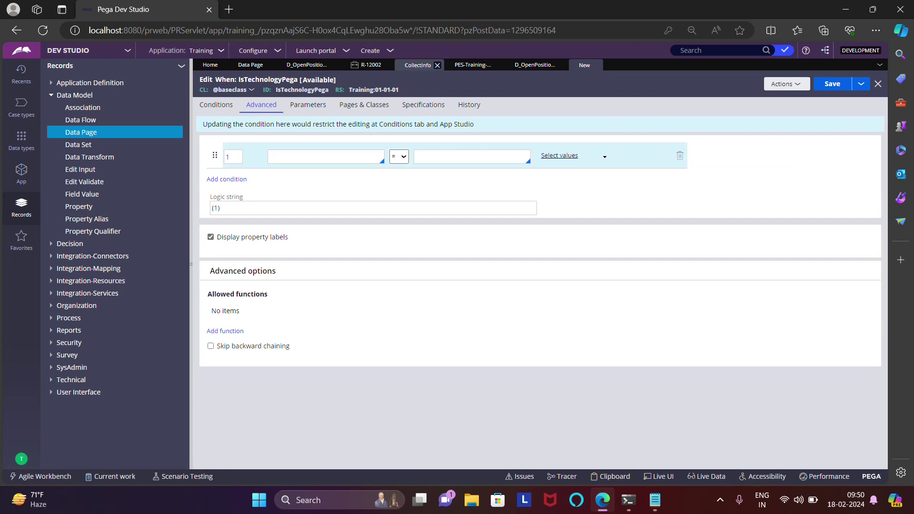
left_click(417, 64)
left_click(408, 404)
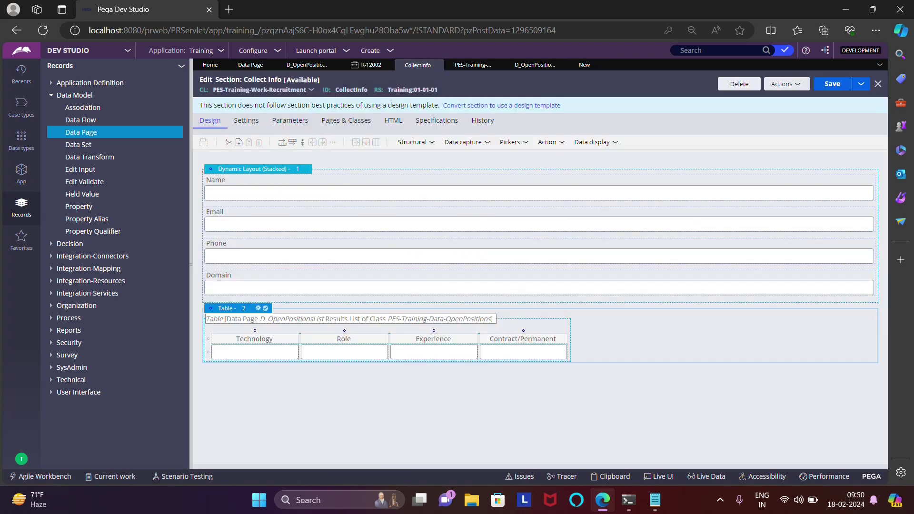
double_click(408, 288)
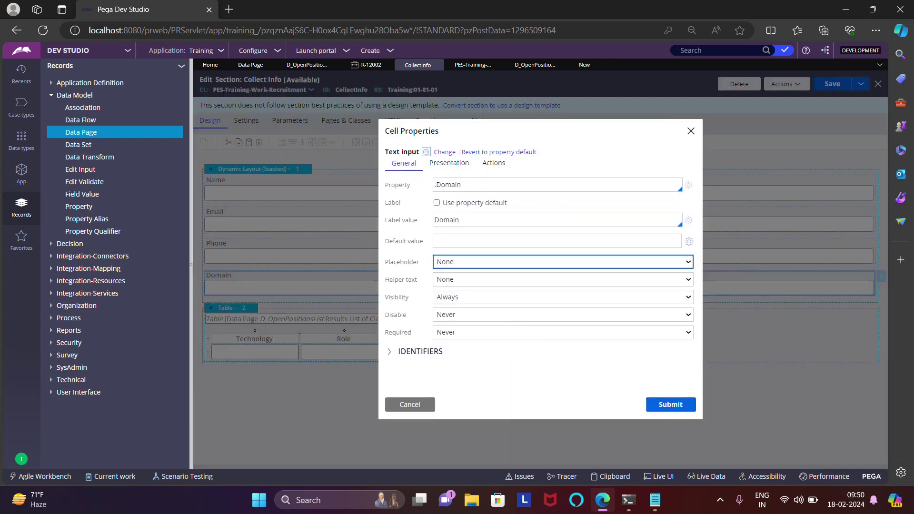
left_click(689, 184)
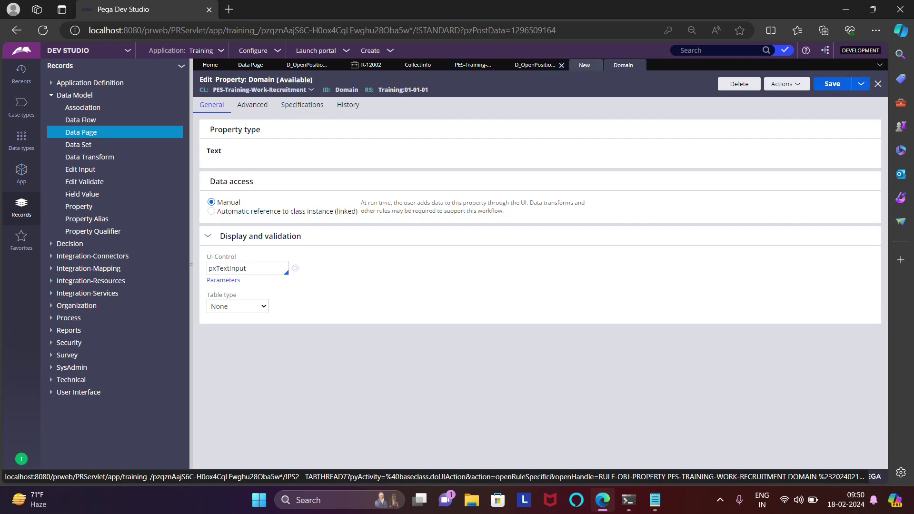
left_click(861, 84)
left_click(782, 97)
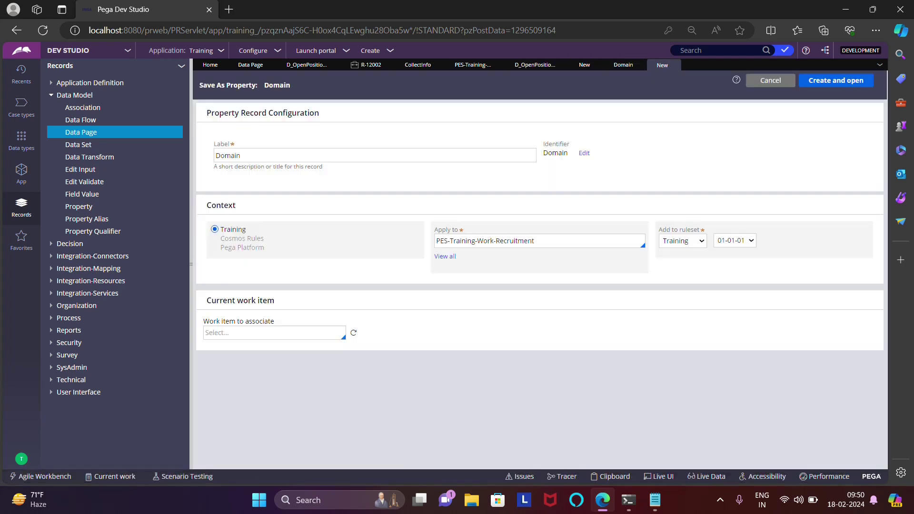
triple_click(539, 241)
type("@b")
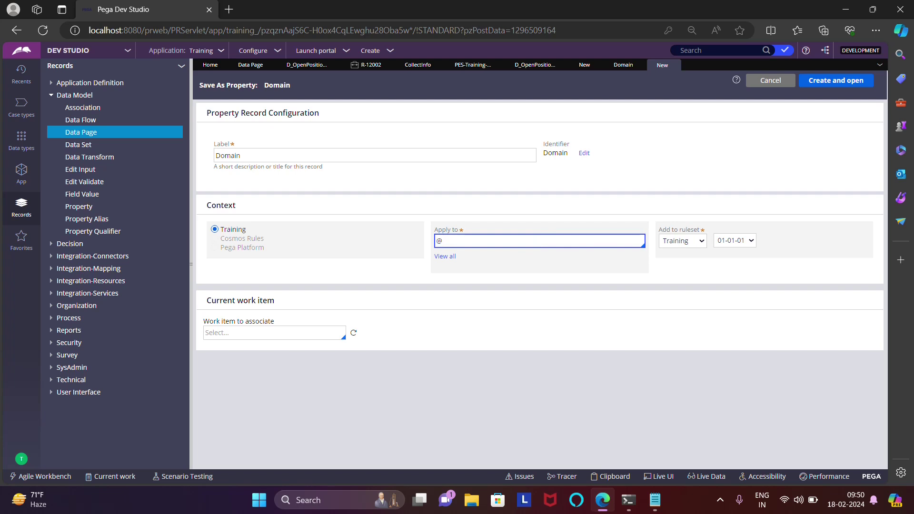
type("aseclass")
key("Tab")
left_click(836, 80)
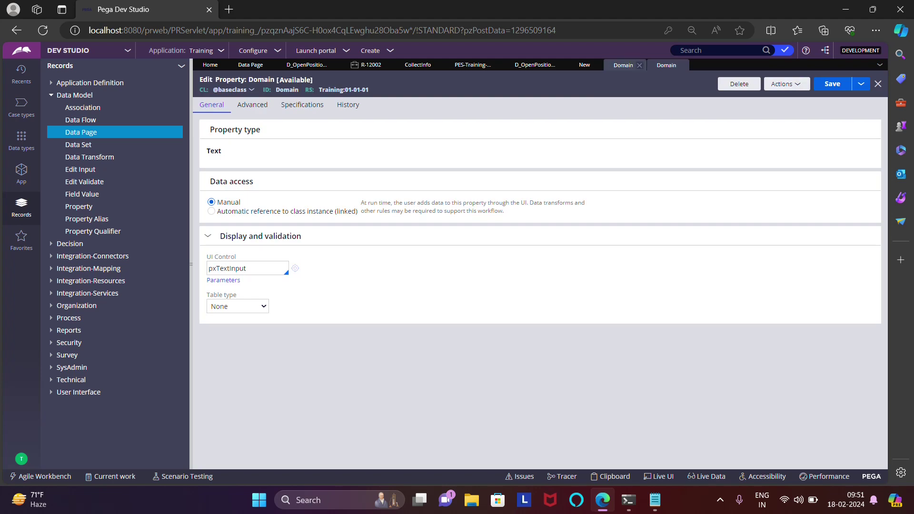
Step: Set the IsTechnologyPega When condition to .Domain = "Pega" and save the rule
left_click(584, 65)
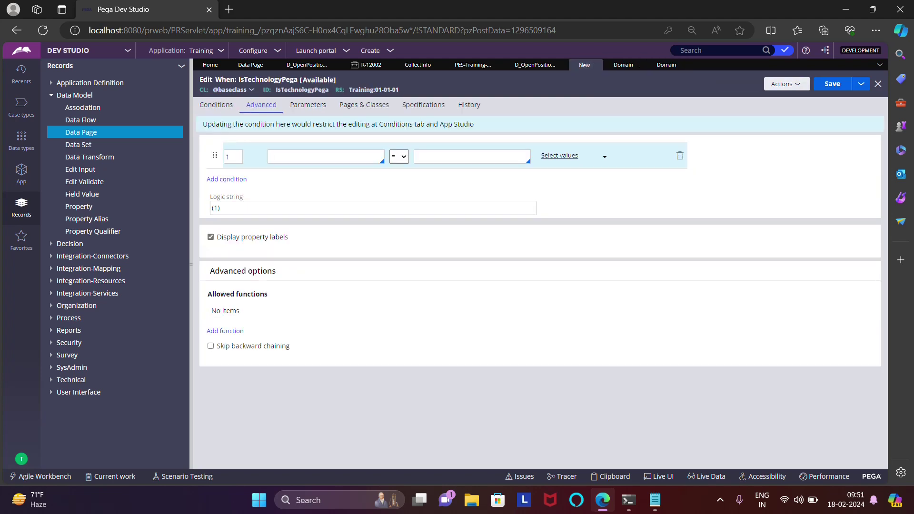
type(".d")
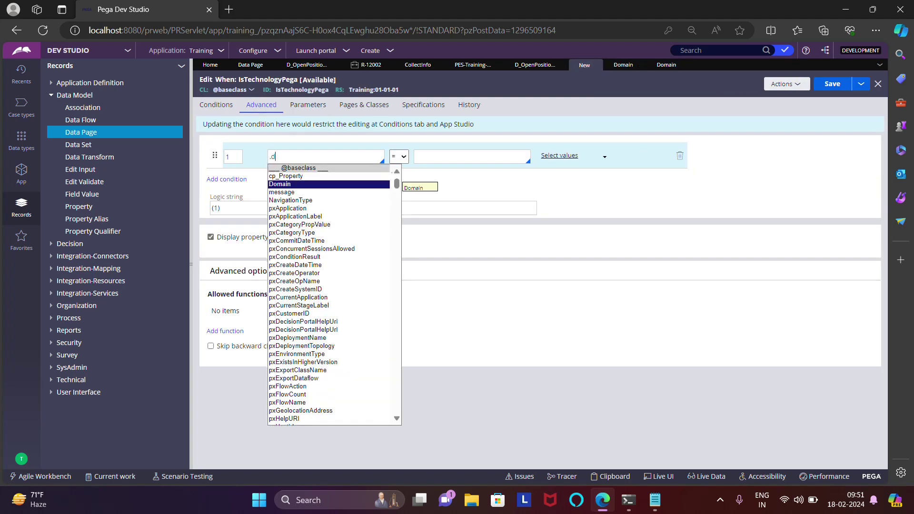
key("Return")
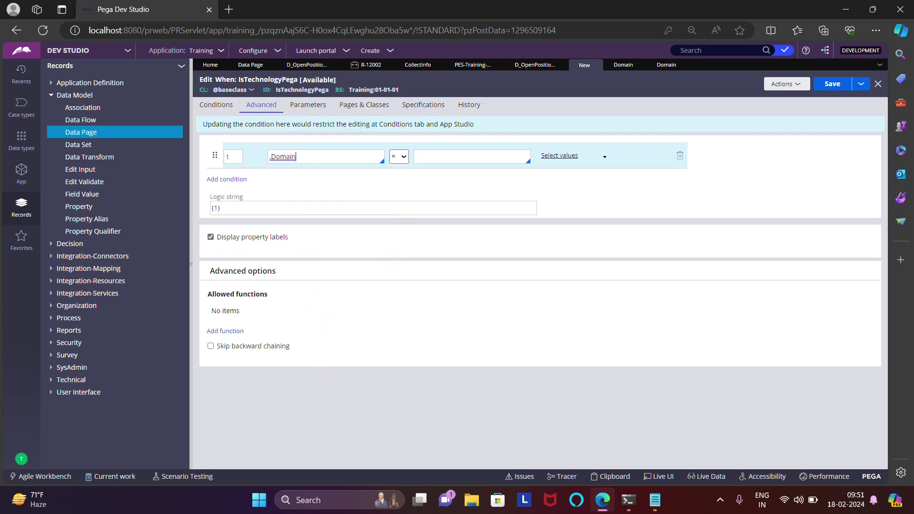
type("\"Pega\"")
key("ctrl+s")
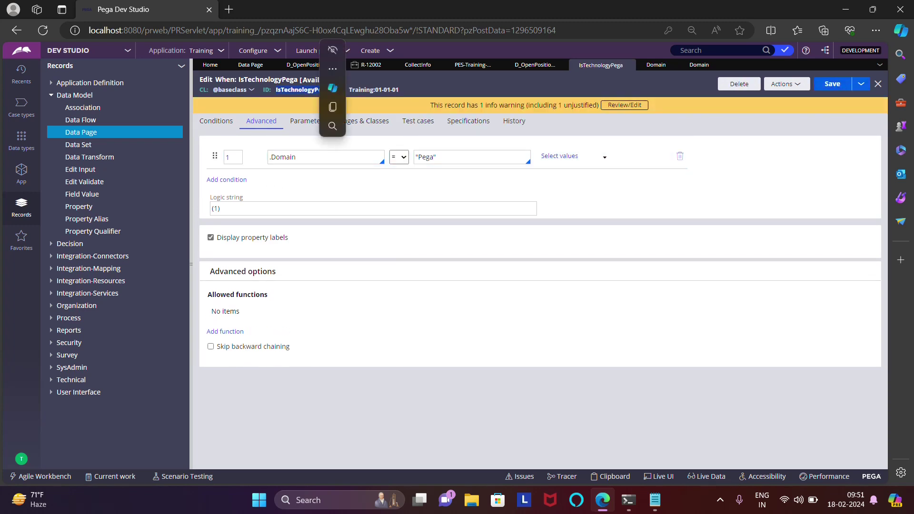
Step: Set the first data source of the multi-source data page to Report definition
left_click(536, 65)
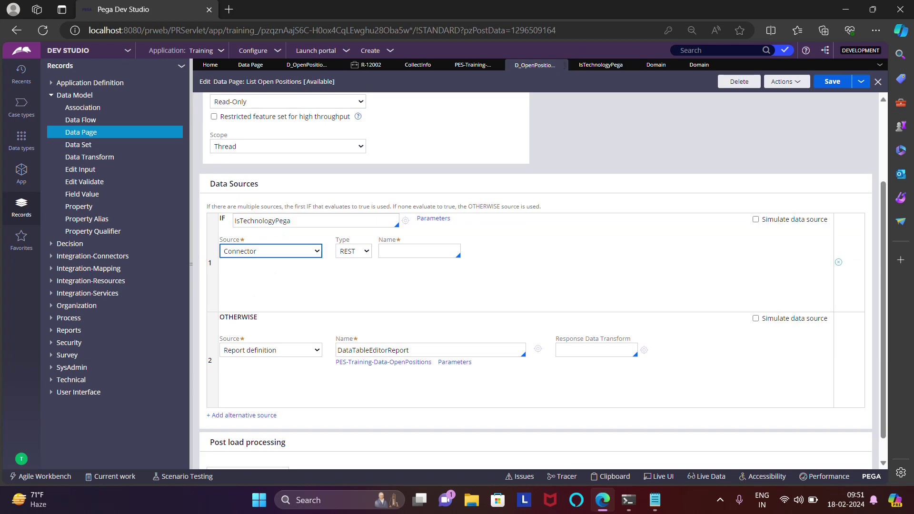
left_click(271, 251)
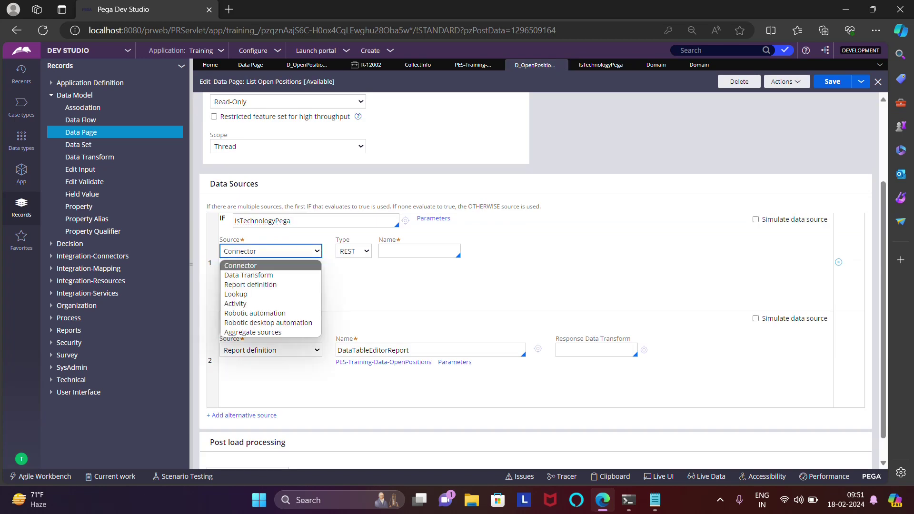
left_click(248, 284)
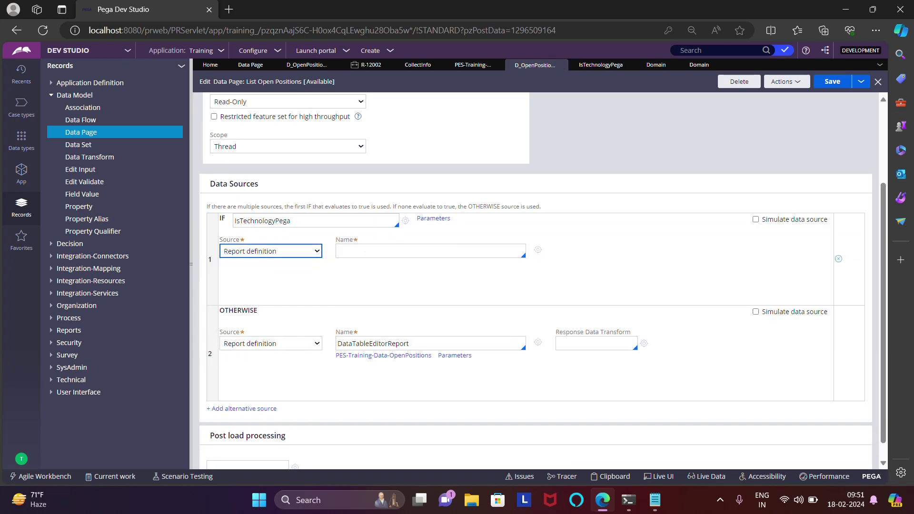
Step: Open the DataTableEditorReport report definition and save it as a copy labelled Open Positions Pega in the same class and ruleset
left_click(408, 344)
left_click(292, 320)
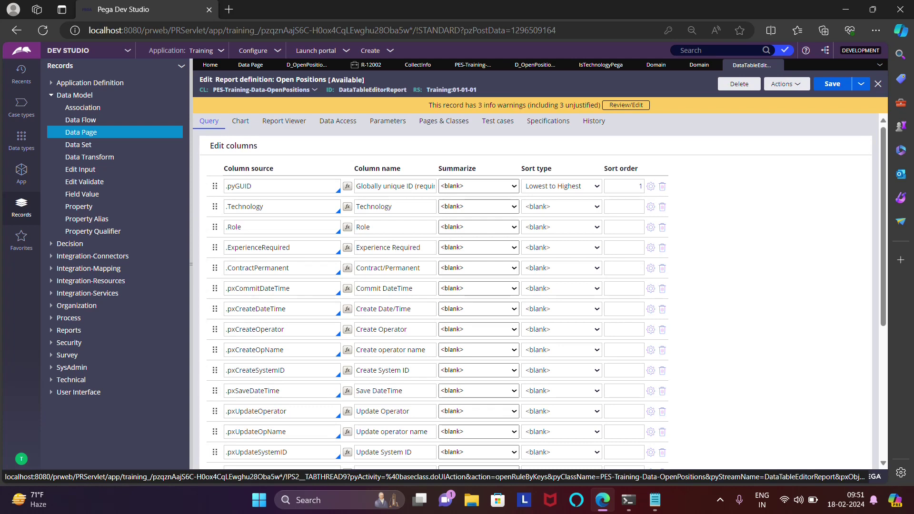
left_click(861, 84)
left_click(781, 94)
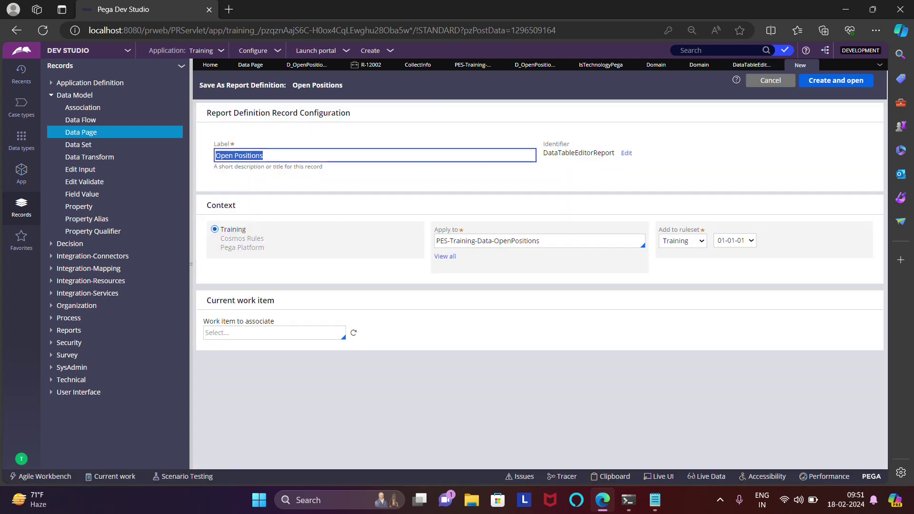
left_click(264, 155)
type("Pega")
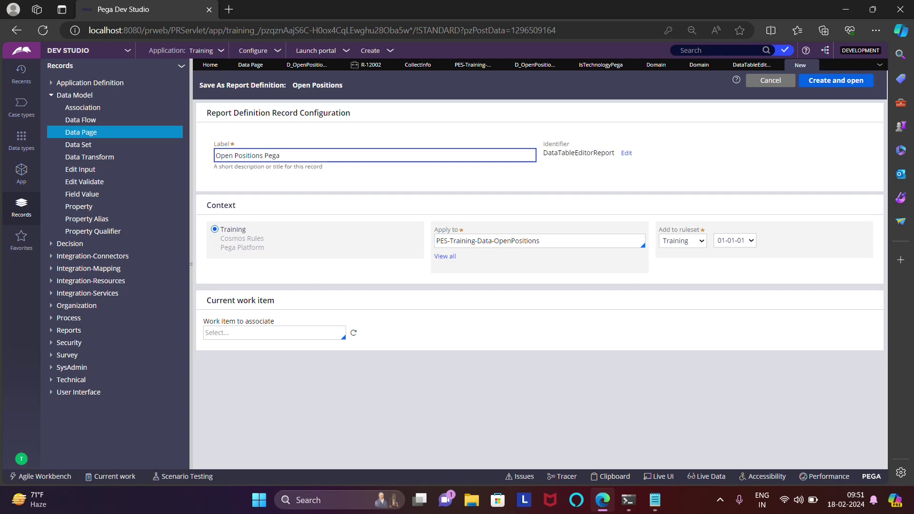
key("Tab")
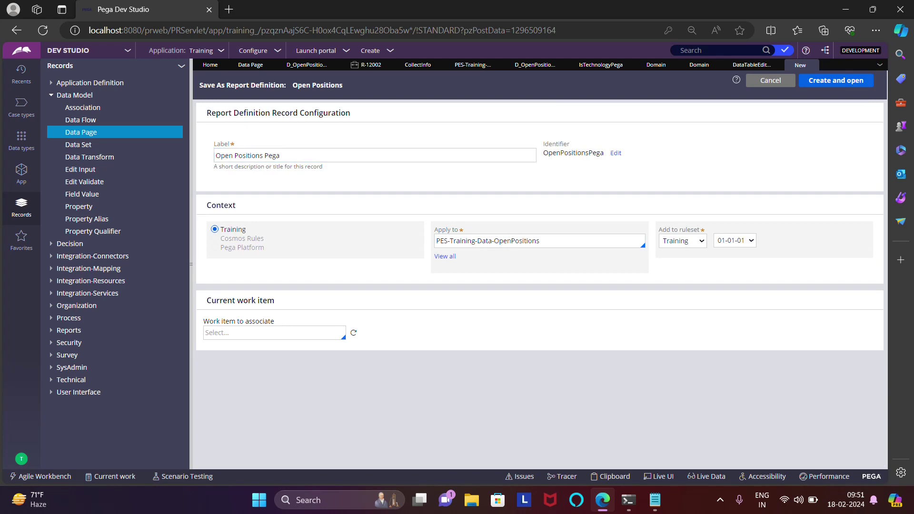
left_click(836, 81)
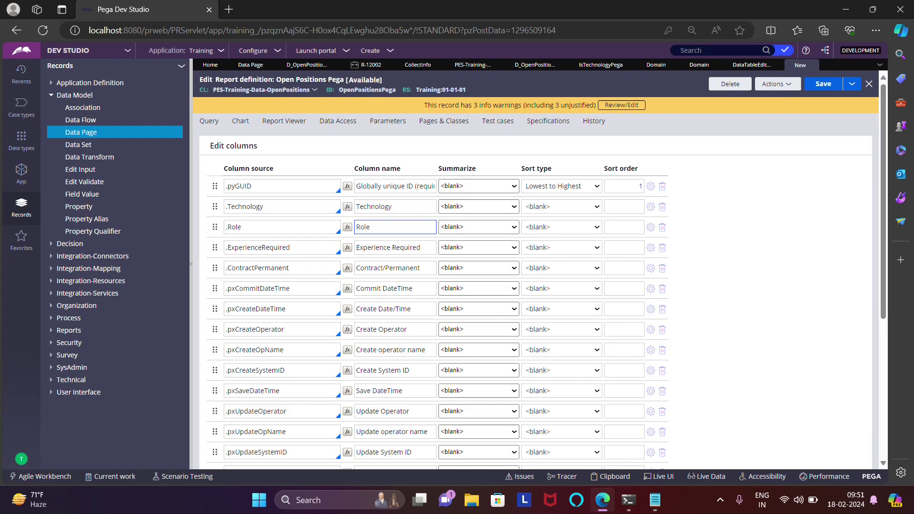
Step: Add a filter to the Open Positions Pega report where .Technology is equal to "Pega", and save the report
scroll(395, 227, "down", 5)
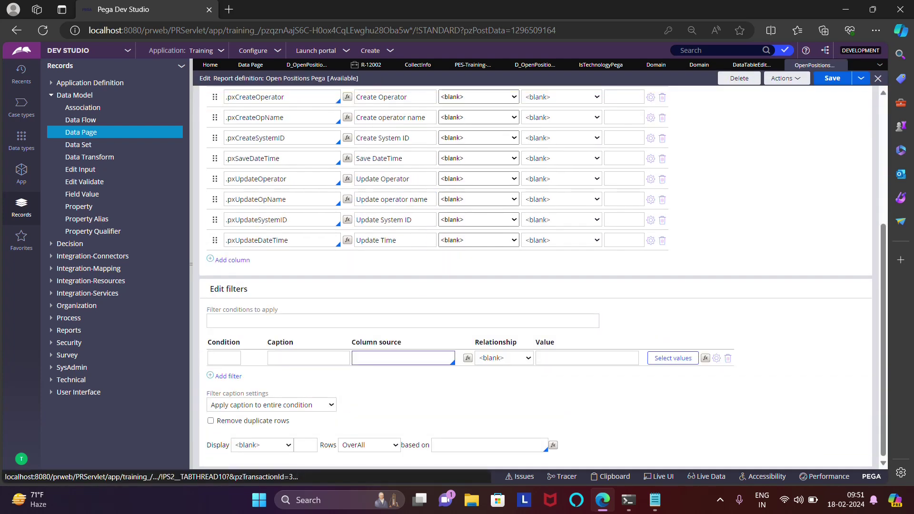
type(".tech")
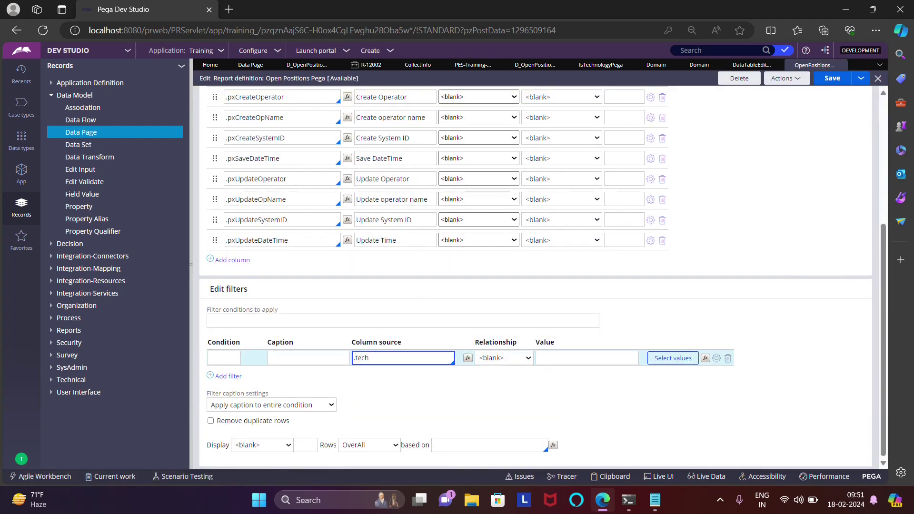
key("Return")
left_click(587, 358)
type("\"pega")
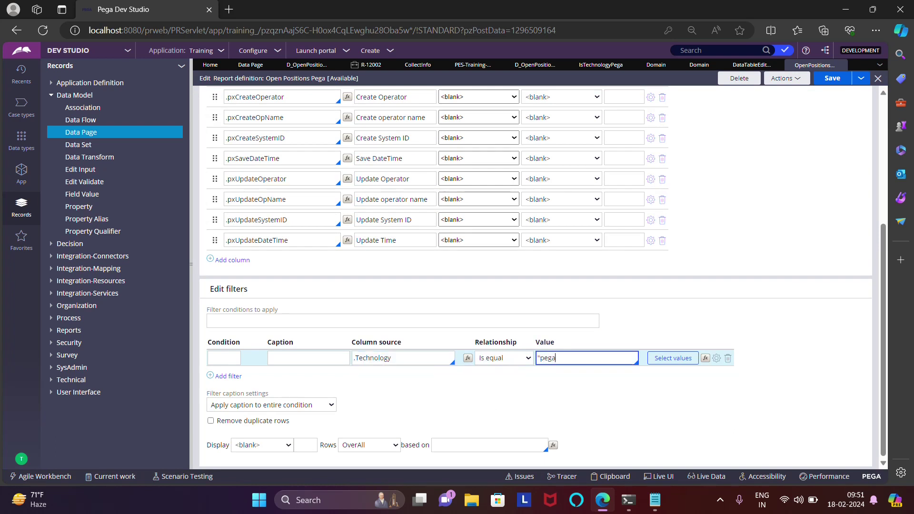
key("BackSpace")
key("BackSpace")
key("BackSpace")
type("Pega\"")
key("ctrl+s")
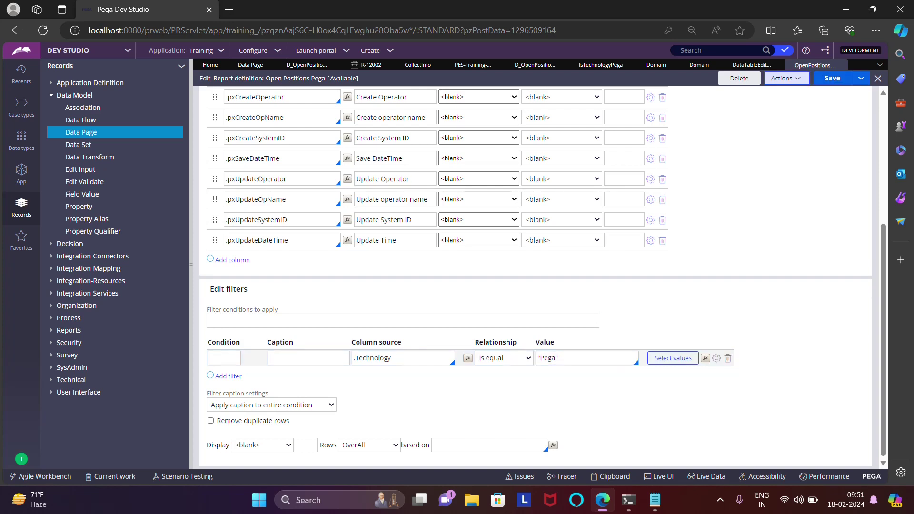
Step: Run the Open Positions Pega report, check its filtered records and record count, and close the result window
left_click(785, 78)
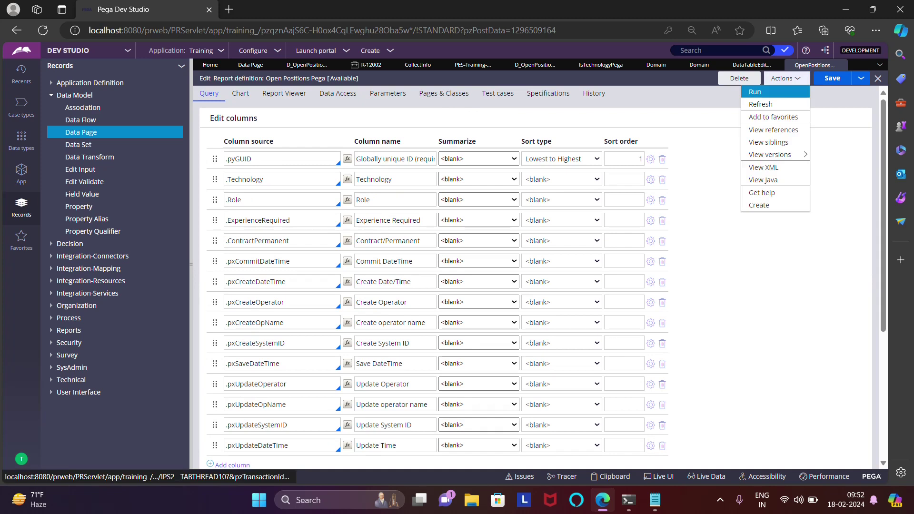
left_click(755, 92)
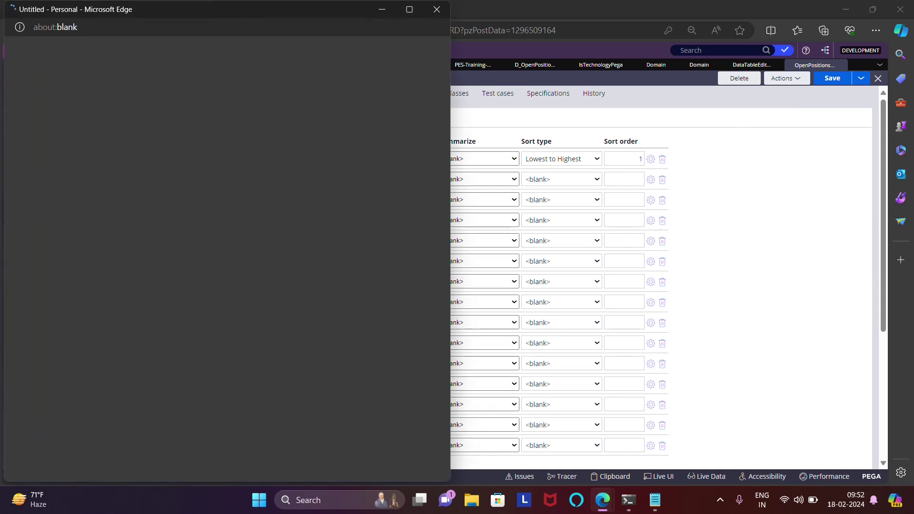
left_click(409, 9)
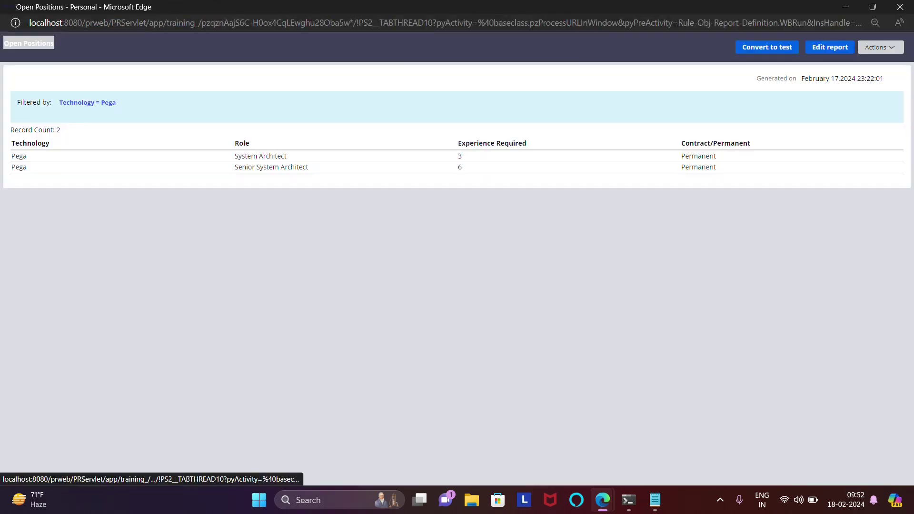
double_click(58, 129)
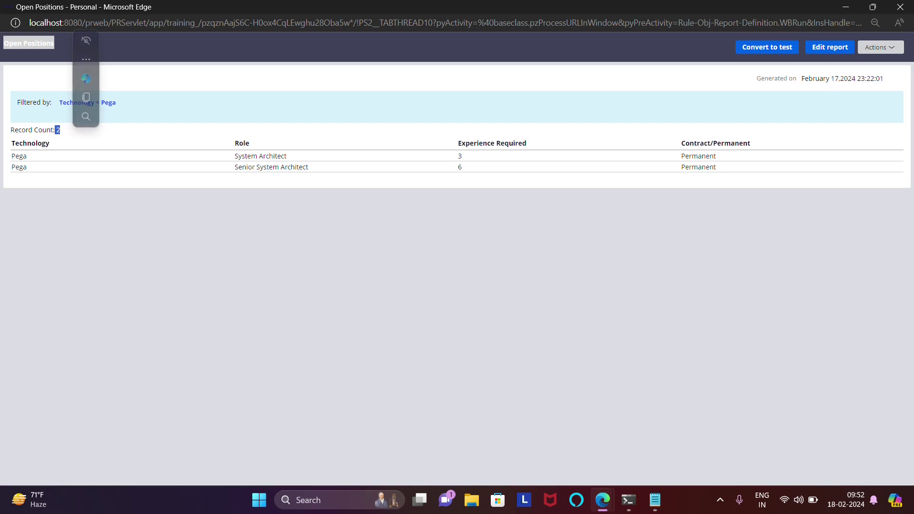
left_click(899, 6)
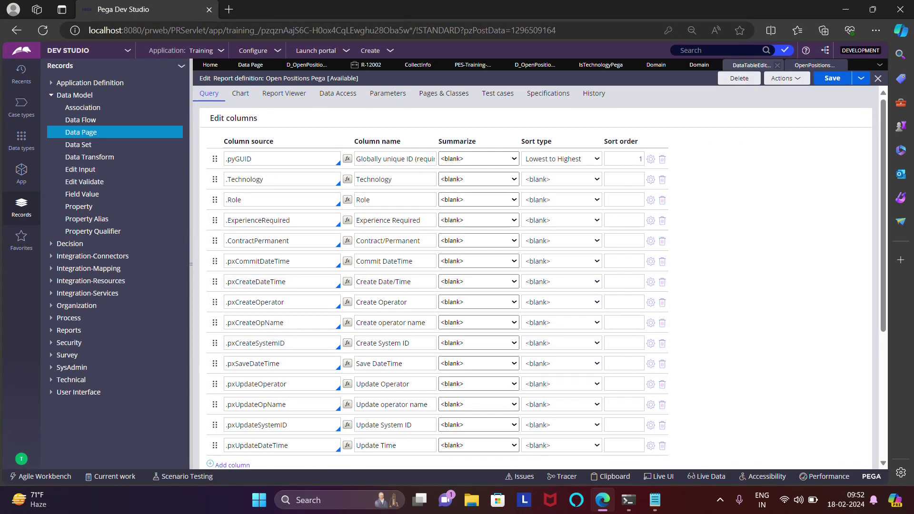
Step: Set the IsTechnologyPega source's report definition to OpenPositionsPega and save the multi-source data page
left_click(600, 65)
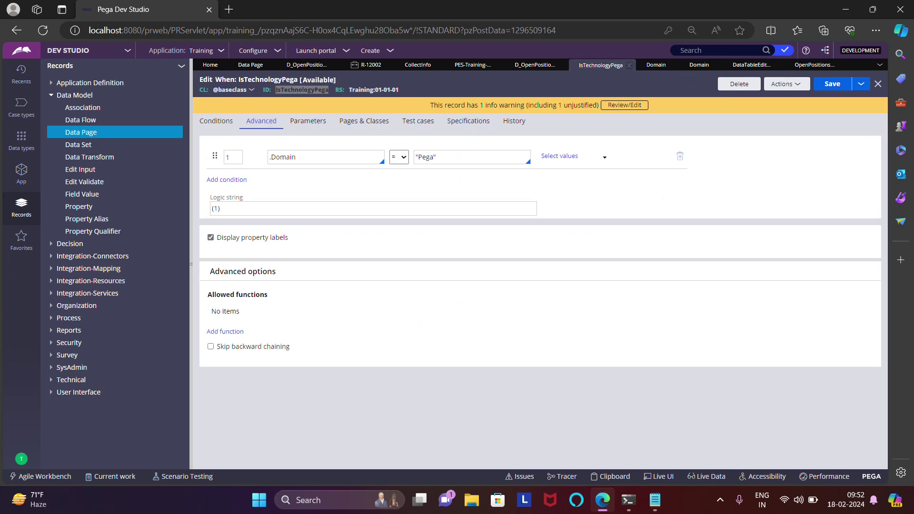
left_click(536, 66)
left_click(431, 250)
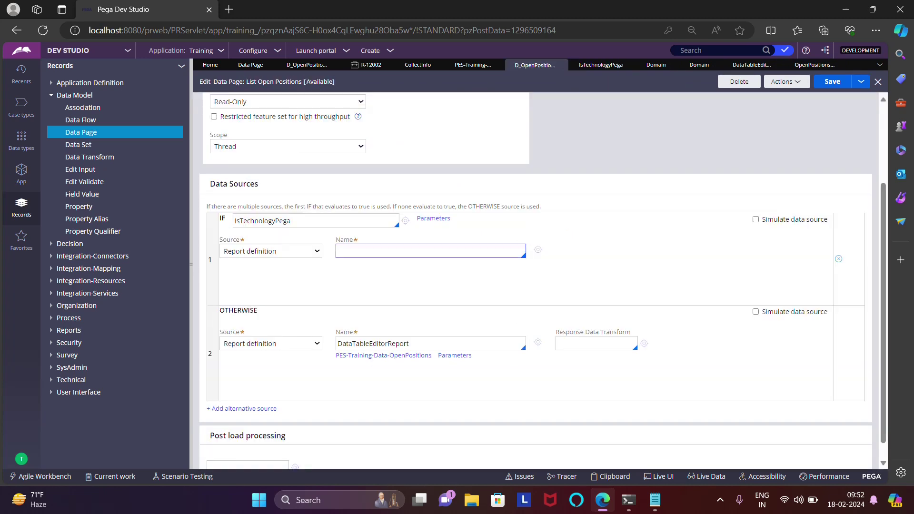
type("openpos")
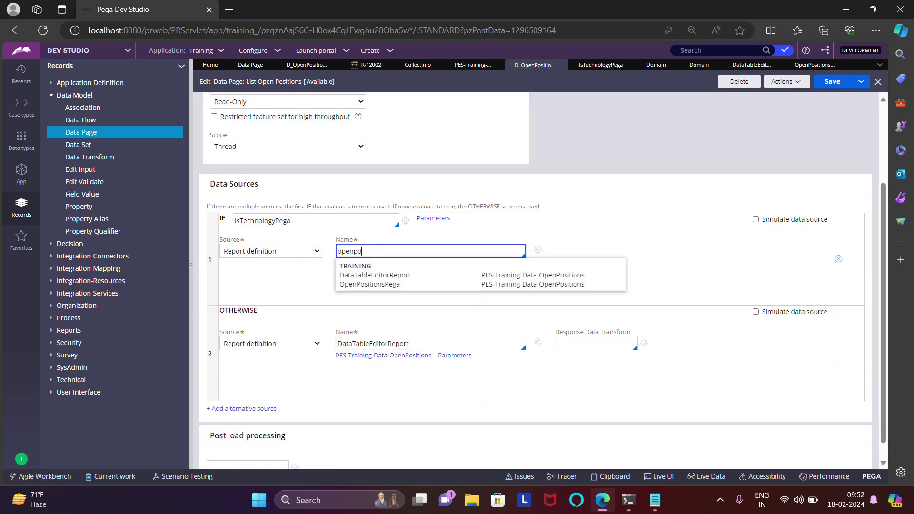
key("Down")
key("Down")
key("Return")
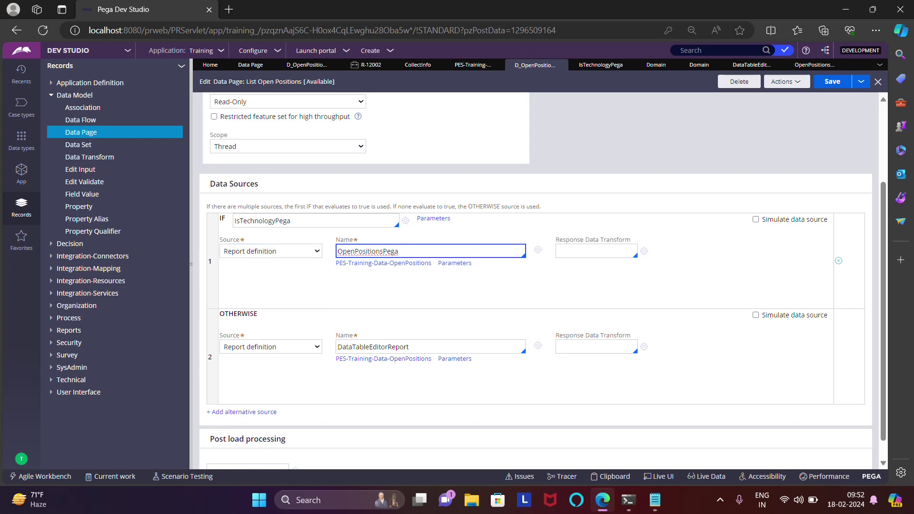
double_click(374, 251)
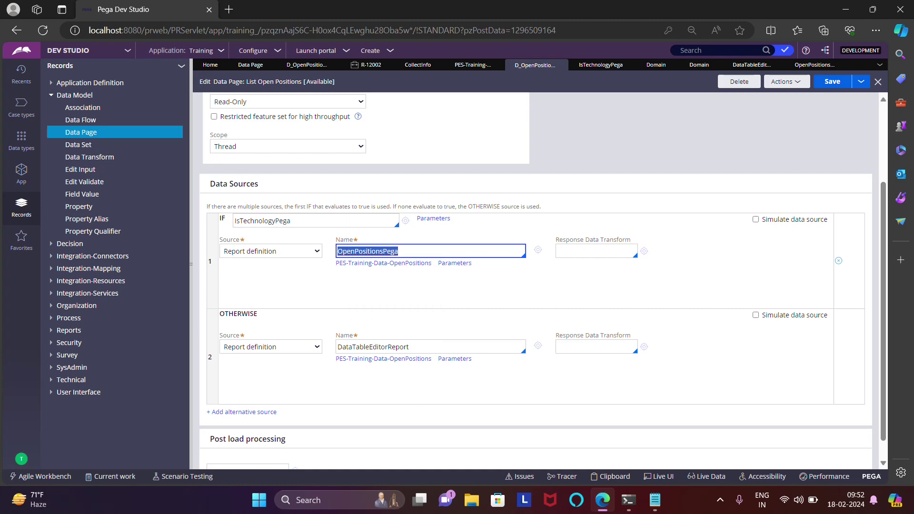
left_click(409, 346)
key("ctrl+s")
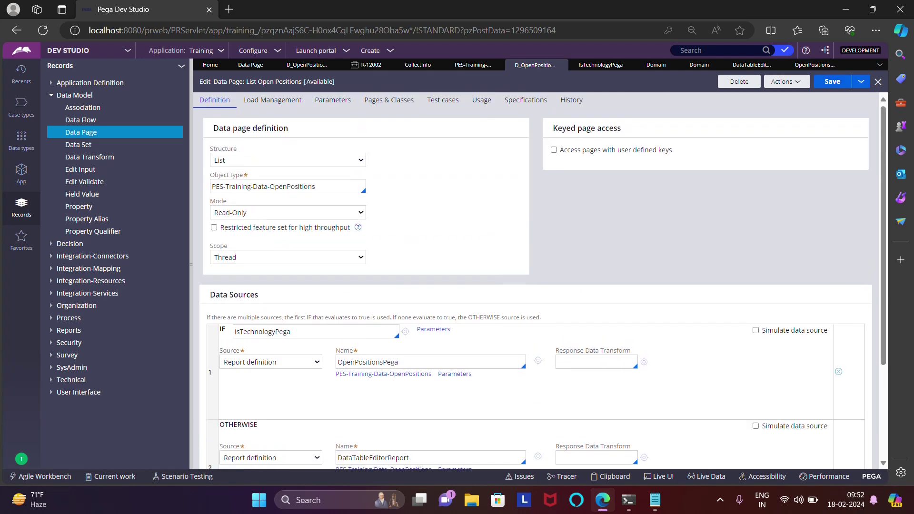
Step: Run the D_OpenPositionsListMultiSource data page in the Standard thread without parameters, with the run window maximized
left_click(786, 83)
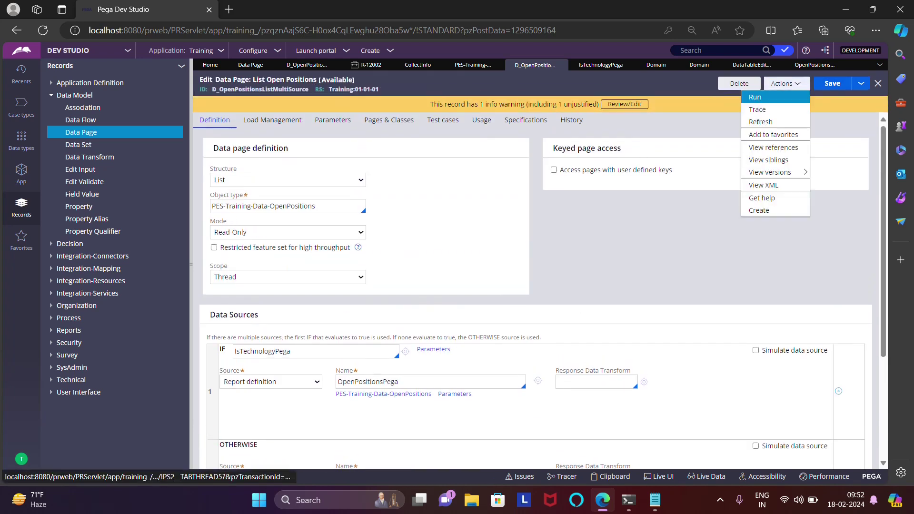
left_click(786, 83)
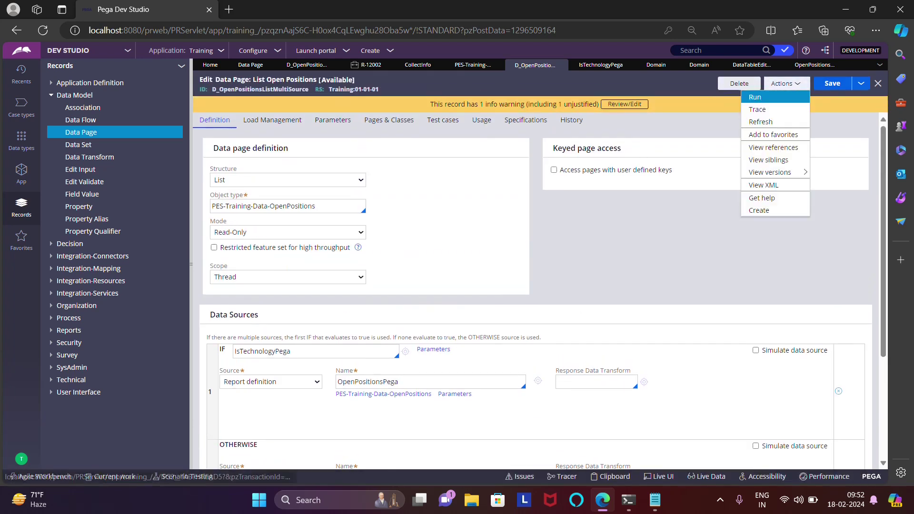
left_click(754, 96)
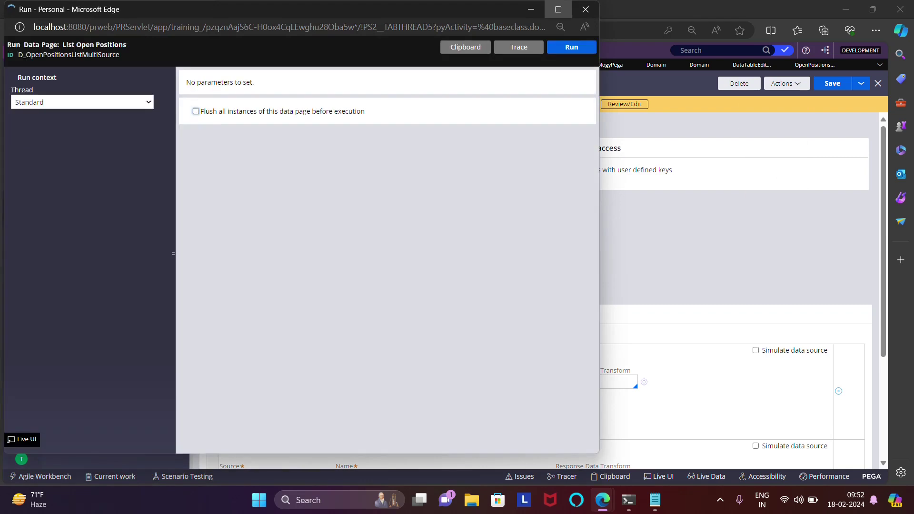
left_click(558, 9)
left_click(886, 43)
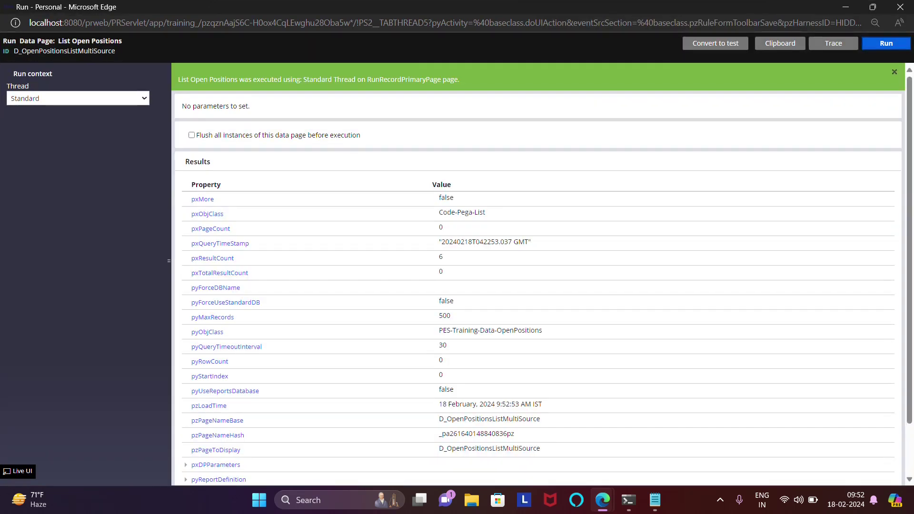
Step: Check the run's pxResultCount value and the details of the first pxResults entry, and close the run window
scroll(443, 214, "down", 1)
double_click(441, 198)
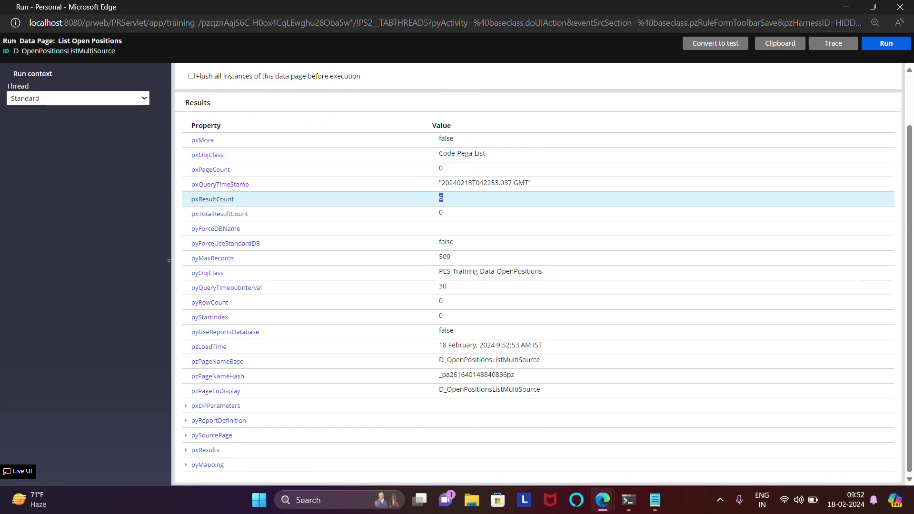
left_click(441, 197)
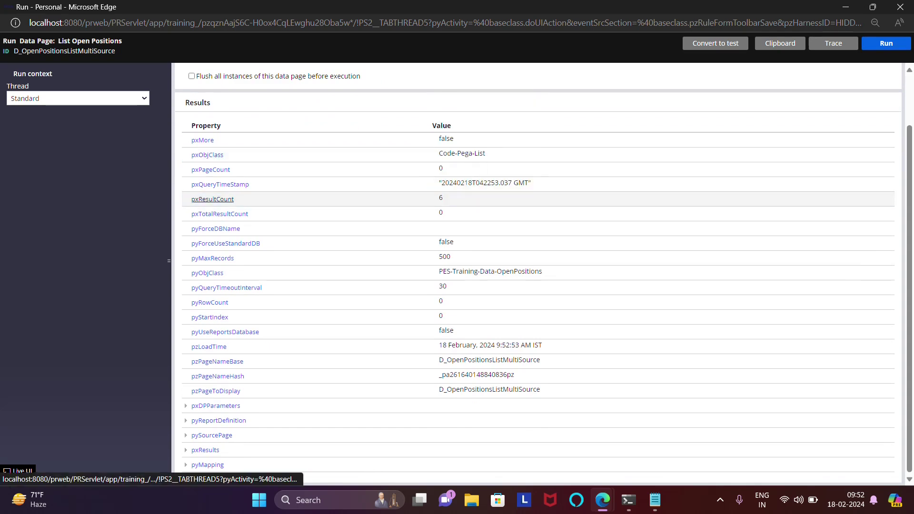
left_click(206, 450)
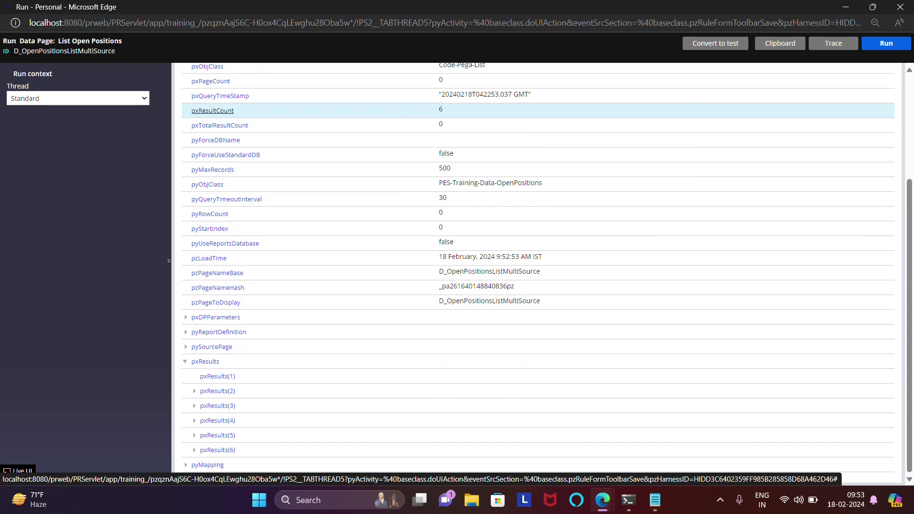
left_click(217, 376)
scroll(217, 376, "down", 2)
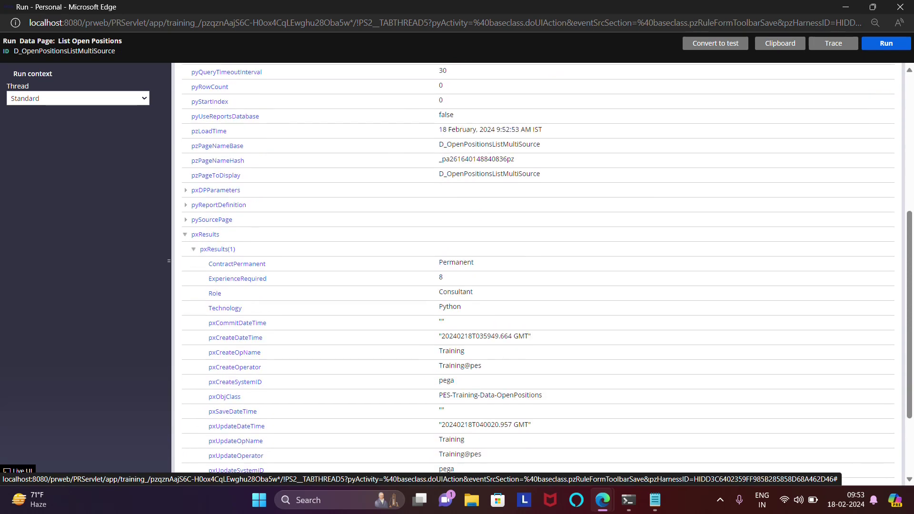
left_click(217, 249)
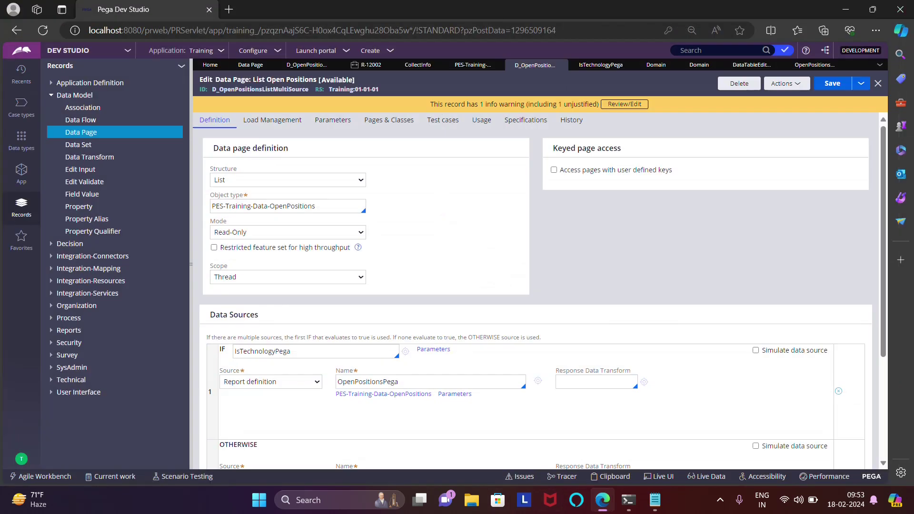
left_click(901, 7)
Step: Set the table's data page in the CollectInfo section to D_OpenPositionsListMultiSource and save the section
double_click(253, 89)
key("ctrl+c")
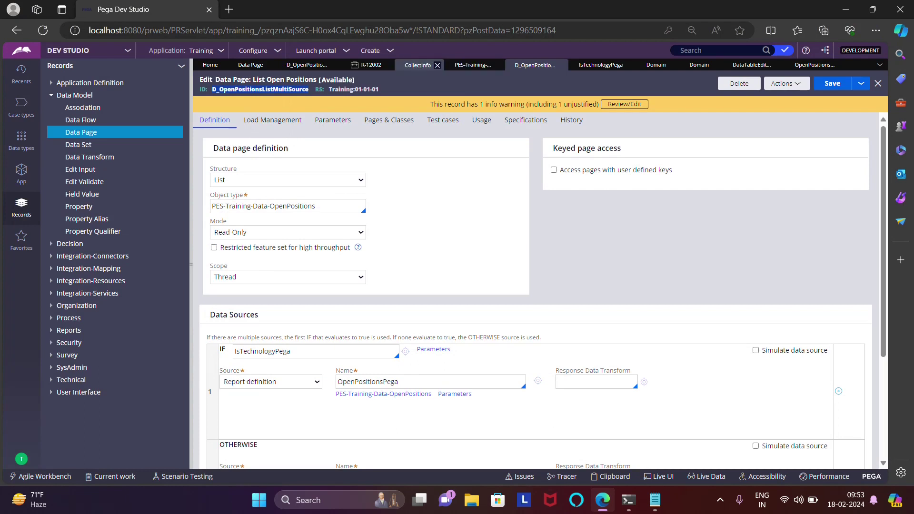
left_click(418, 65)
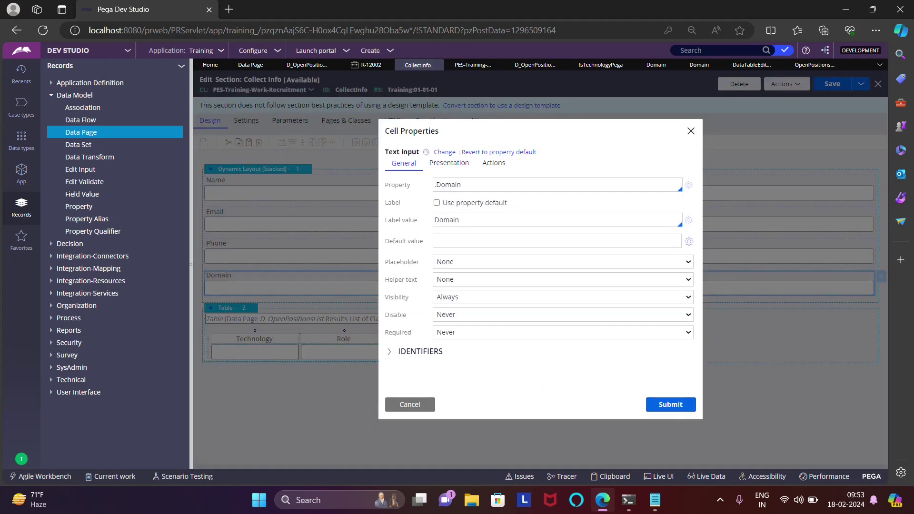
left_click(670, 405)
left_click(228, 308)
left_click(258, 308)
double_click(489, 265)
key("ctrl+v")
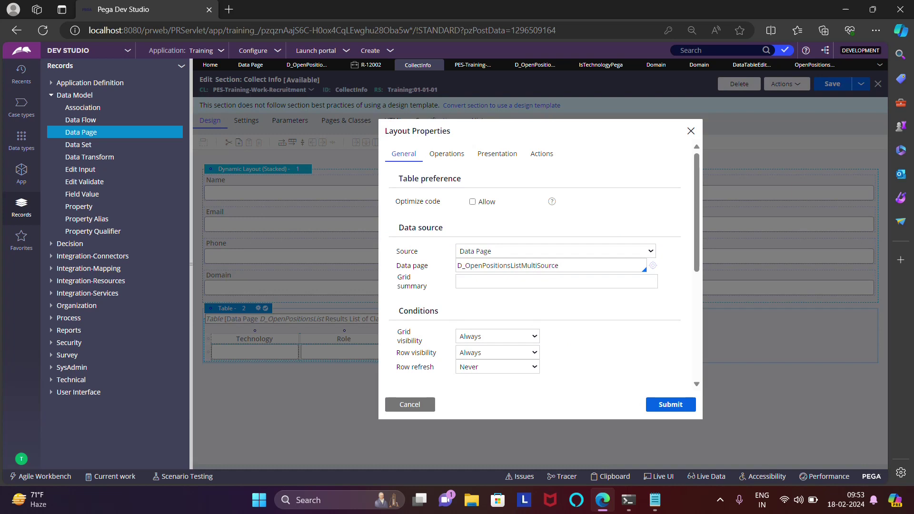
scroll(538, 267, "down", 1)
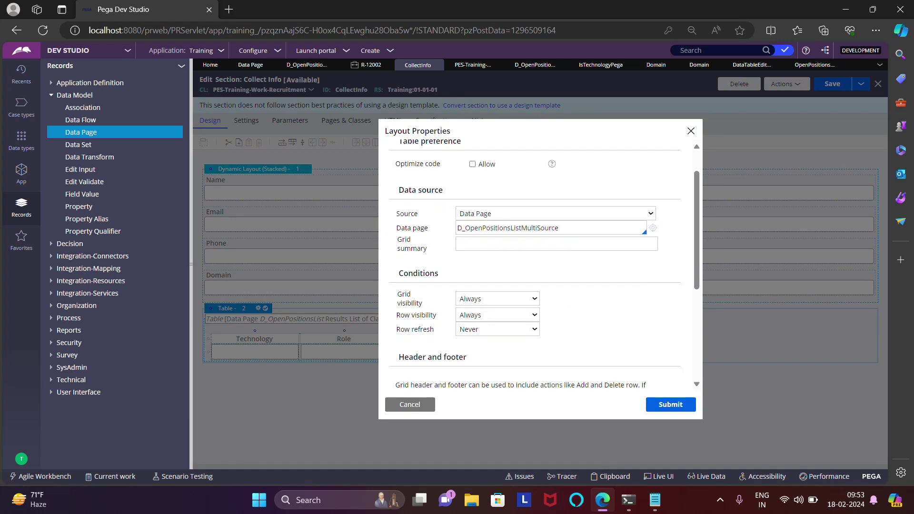
left_click(670, 404)
left_click(832, 84)
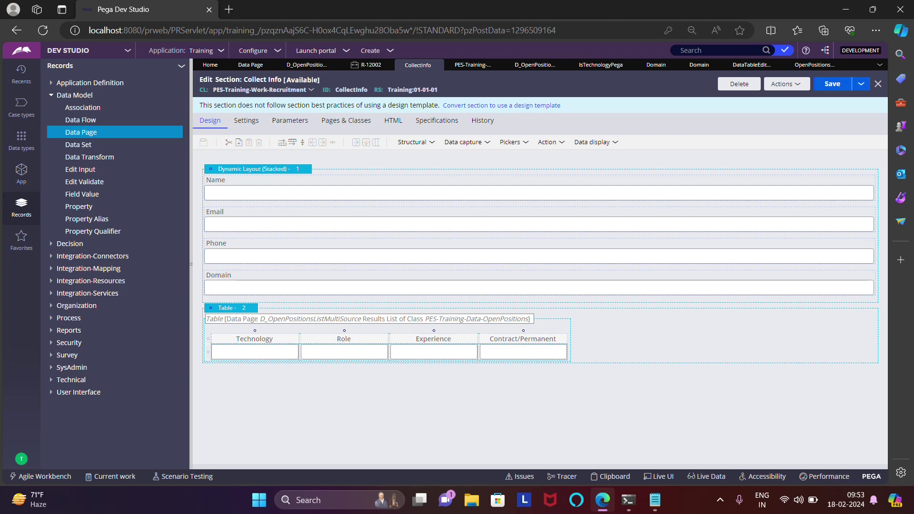
Step: Refresh the open Recruitment case, discarding its unsaved changes, and reopen the Collect Info assignment
left_click(366, 65)
left_click(353, 121)
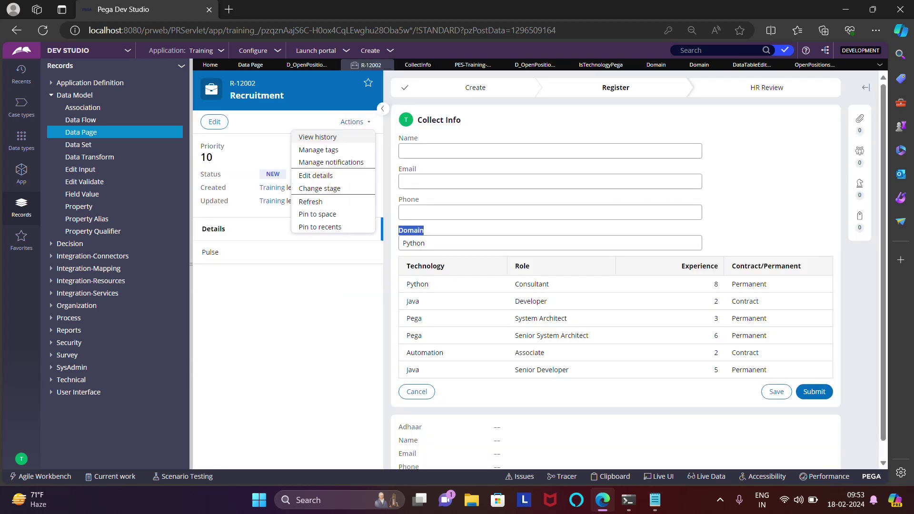
left_click(312, 202)
left_click(618, 293)
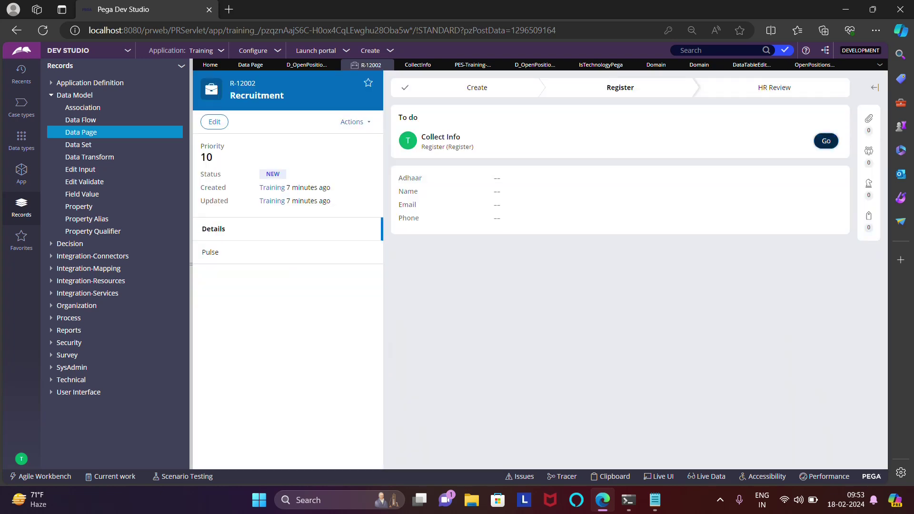
left_click(826, 140)
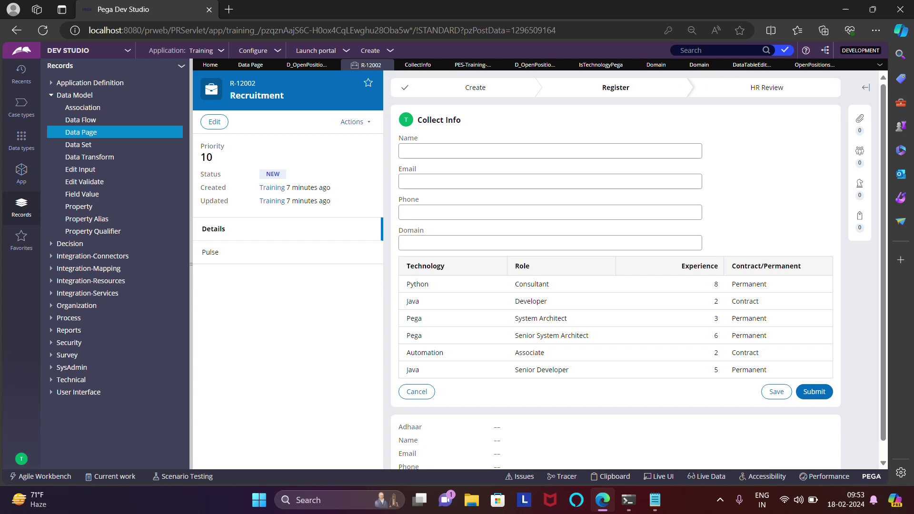
Step: Enter Pega as the Domain in the case form and repeatedly leave the field to check whether the positions table updates
left_click(402, 243)
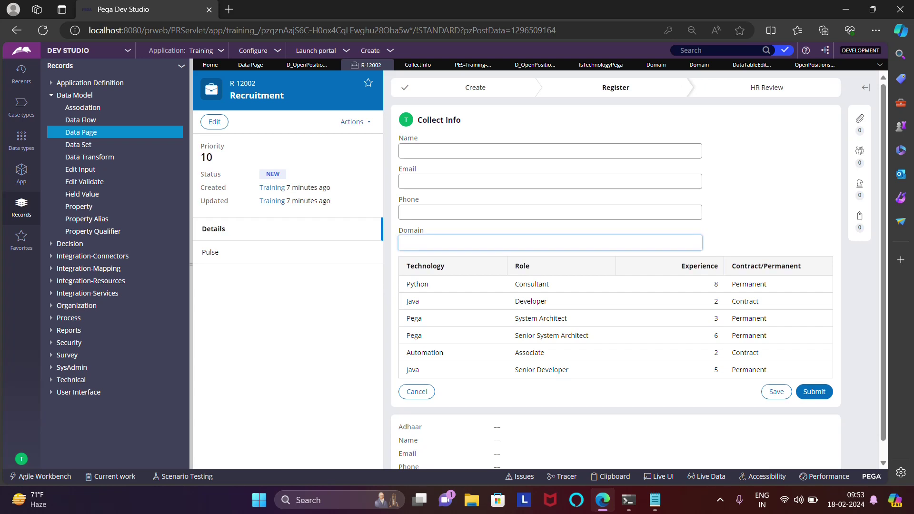
type("Pega")
key("Tab")
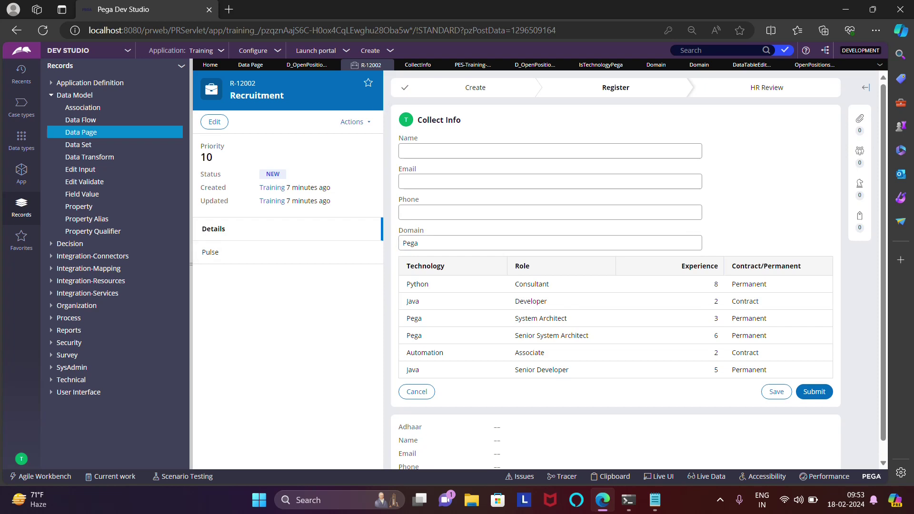
double_click(411, 242)
key("Tab")
double_click(417, 242)
key("Tab")
left_click(417, 243)
double_click(410, 242)
key("Tab")
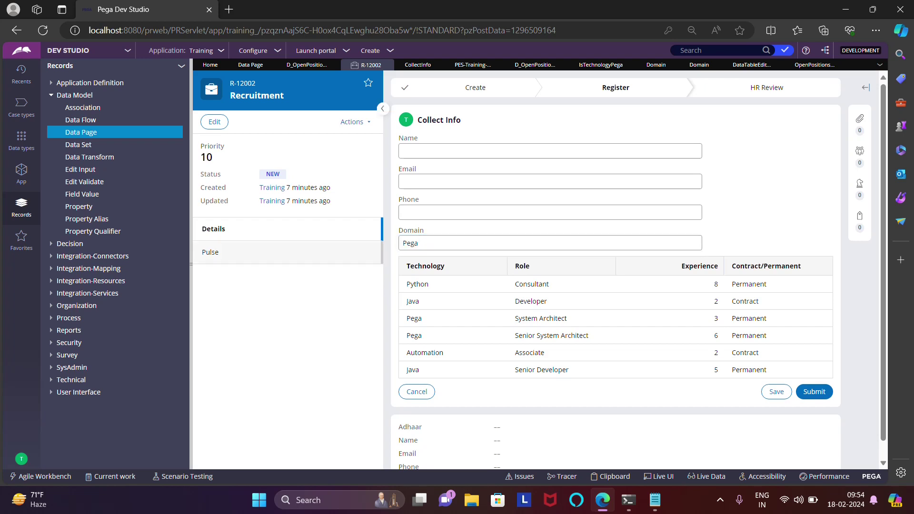
key("shift+Tab")
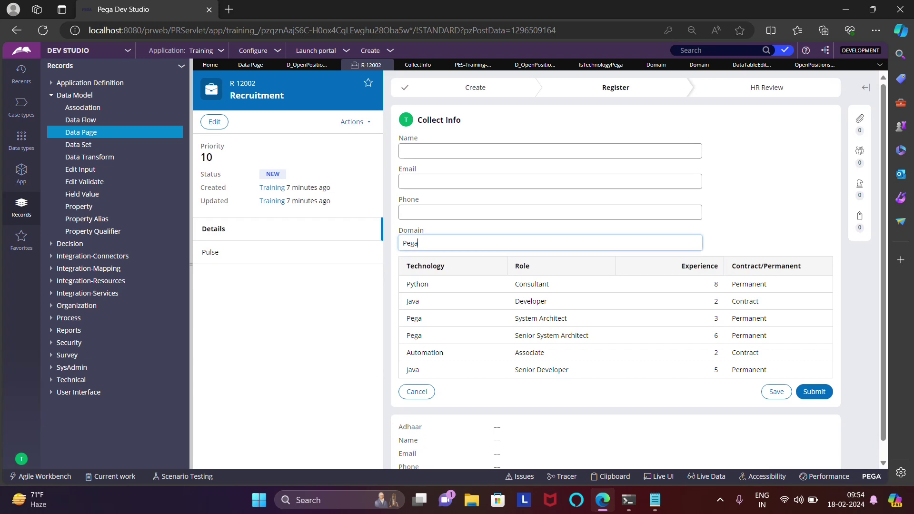
key("Tab")
key("shift+Tab")
Step: Create an action set on the Domain field of the CollectInfo section with Change as its only event
left_click(417, 64)
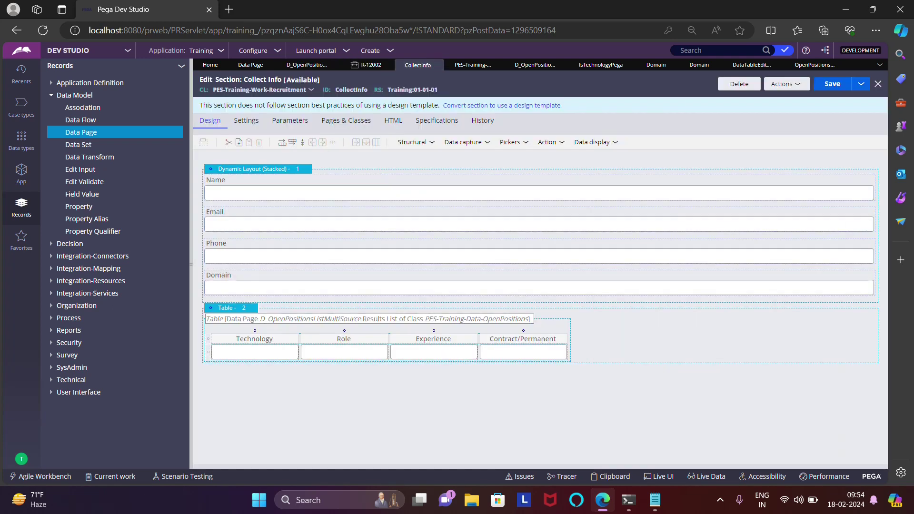
left_click(539, 287)
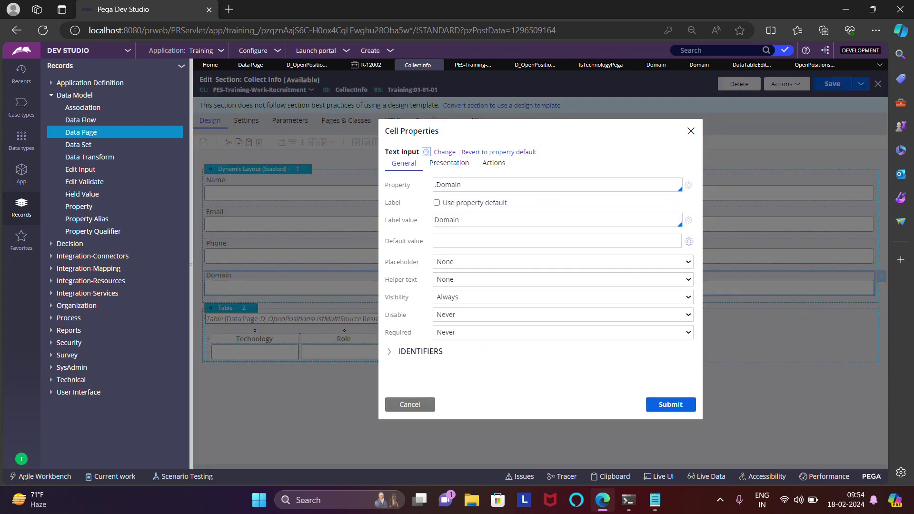
left_click(494, 162)
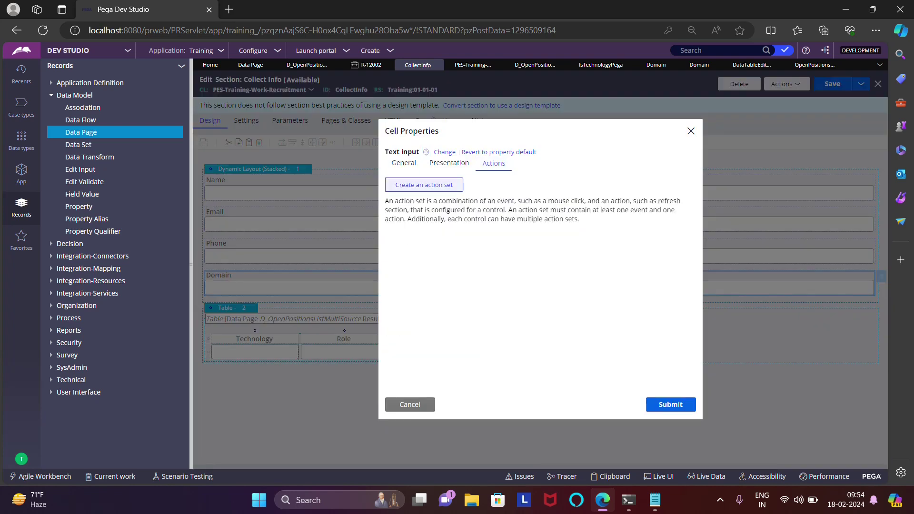
left_click(424, 185)
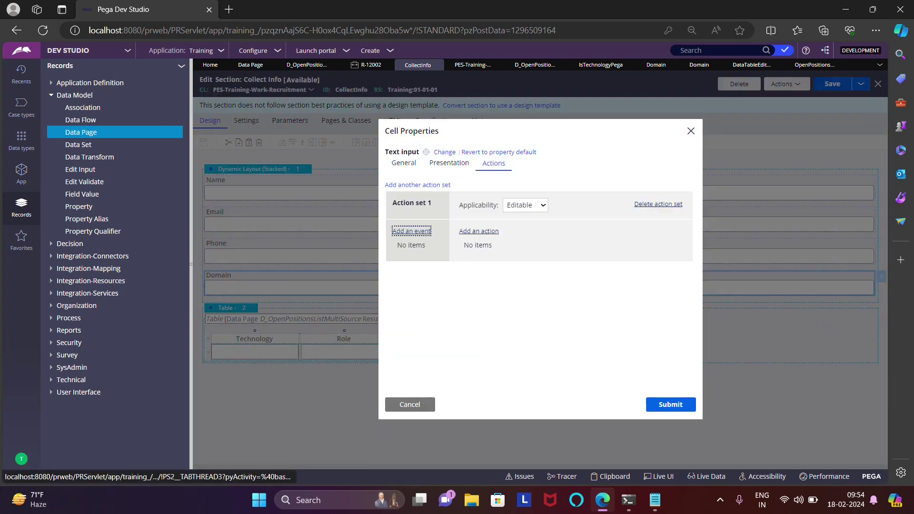
left_click(412, 231)
left_click(403, 252)
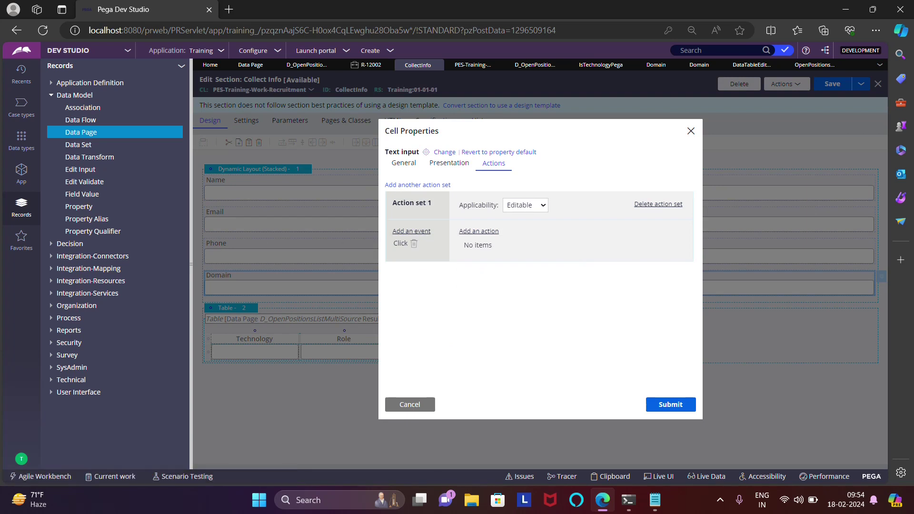
key("Return")
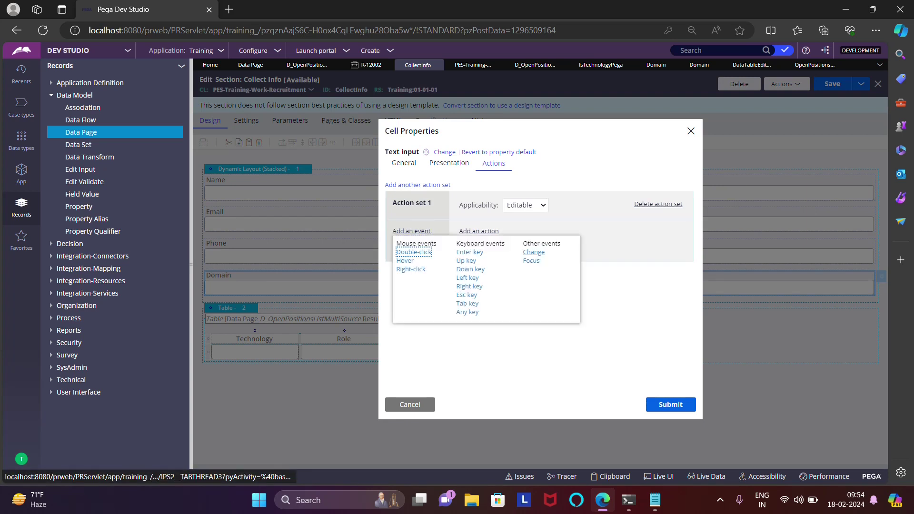
left_click(533, 252)
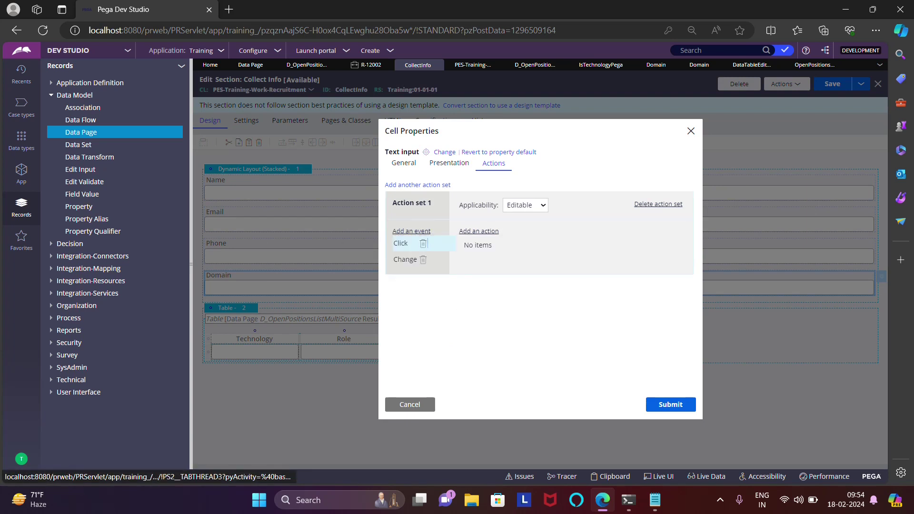
left_click(424, 243)
left_click(478, 231)
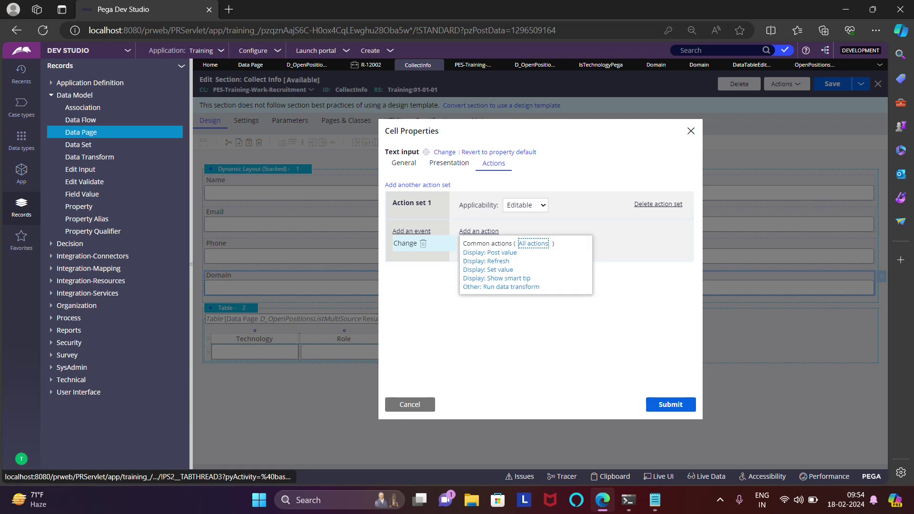
left_click(488, 269)
key("Return")
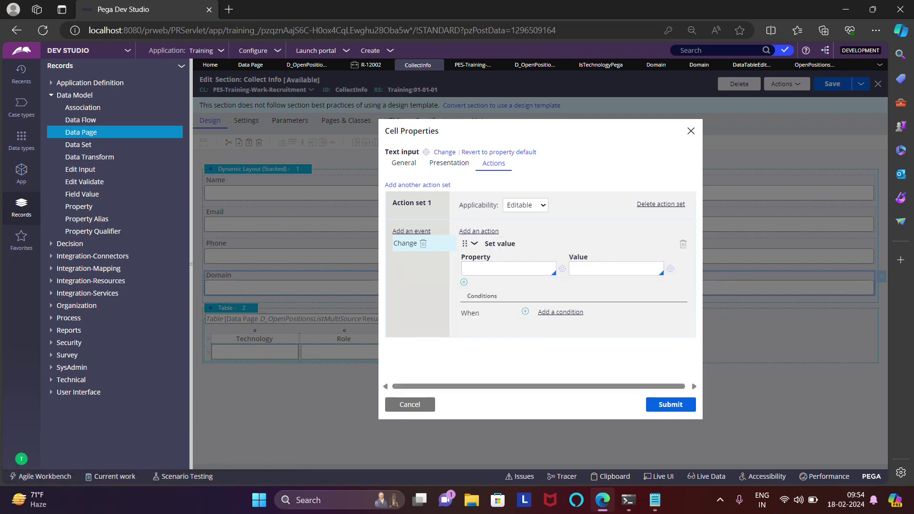
left_click(683, 243)
Step: Add a Refresh action targeting this section to the Domain field's Change event, submit the cell properties and save the section
left_click(478, 230)
left_click(486, 261)
key("Return")
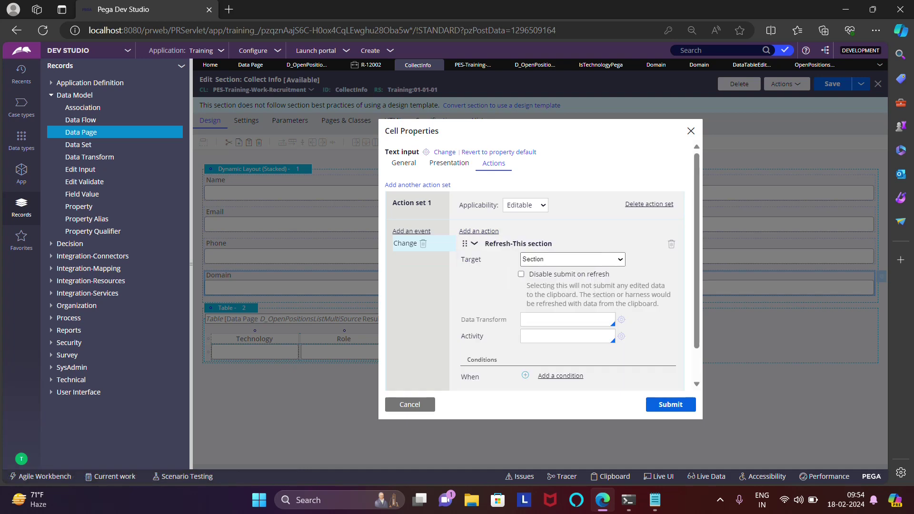
left_click(474, 244)
left_click(671, 404)
key("ctrl+s")
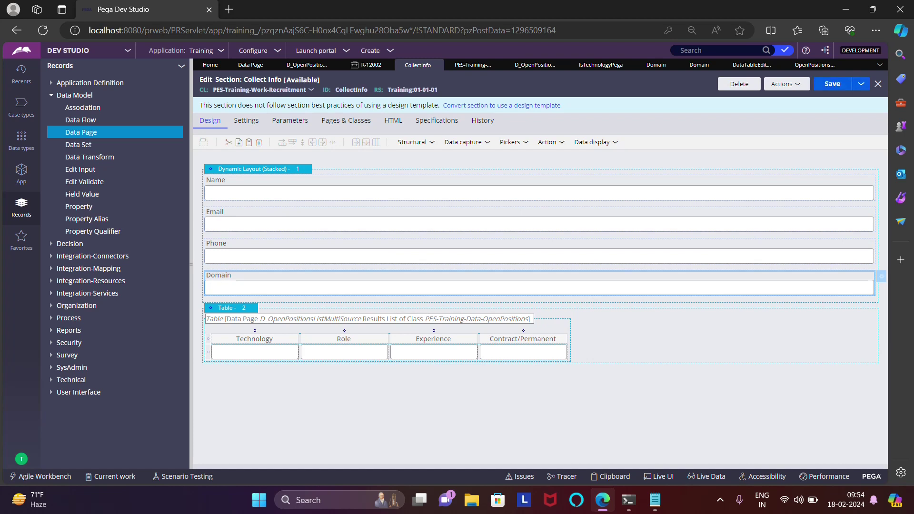
left_click(534, 65)
left_click(786, 83)
left_click(787, 83)
left_click(761, 210)
key("alt+Tab")
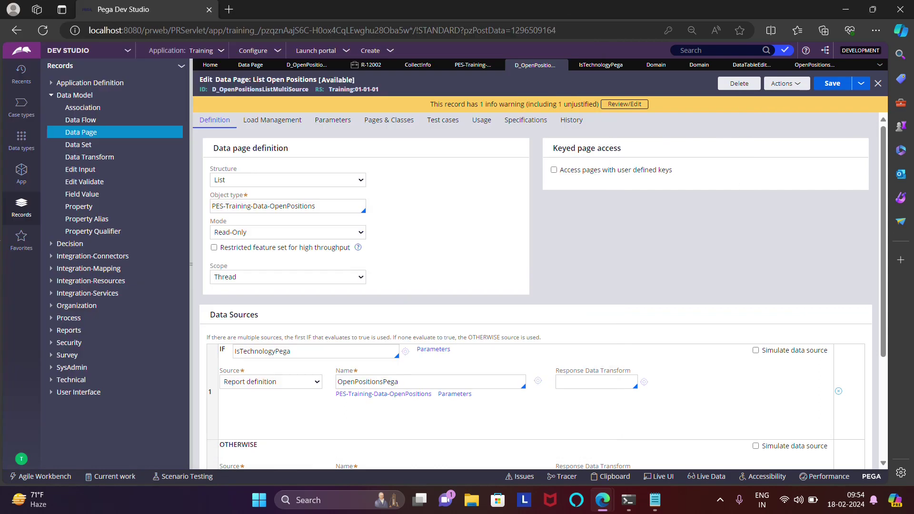
Step: Refresh the open Recruitment case, discarding its unsaved changes, and enter Pega as the Domain in the reopened Collect Info form
left_click(367, 65)
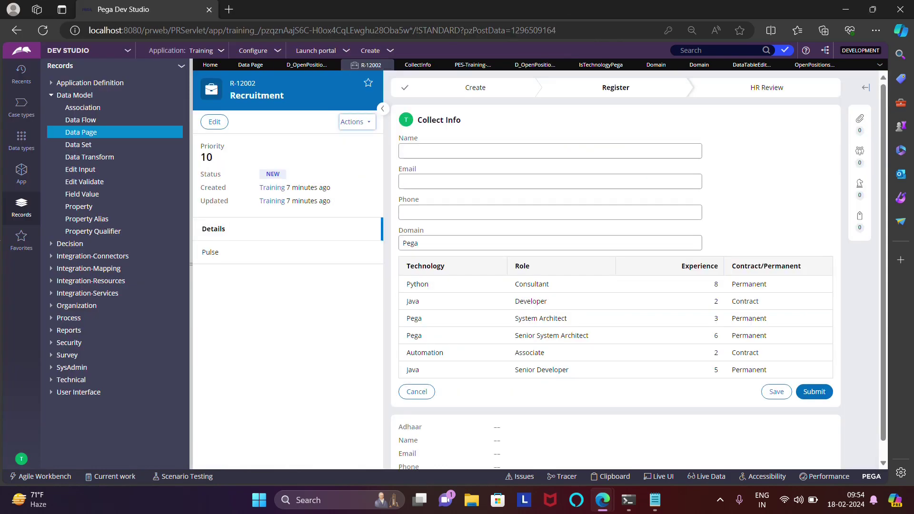
left_click(355, 122)
left_click(310, 202)
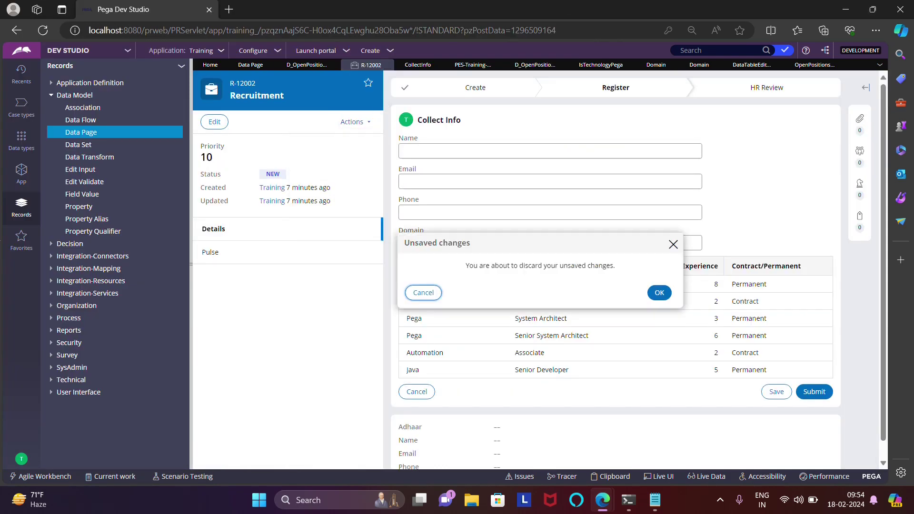
left_click(657, 292)
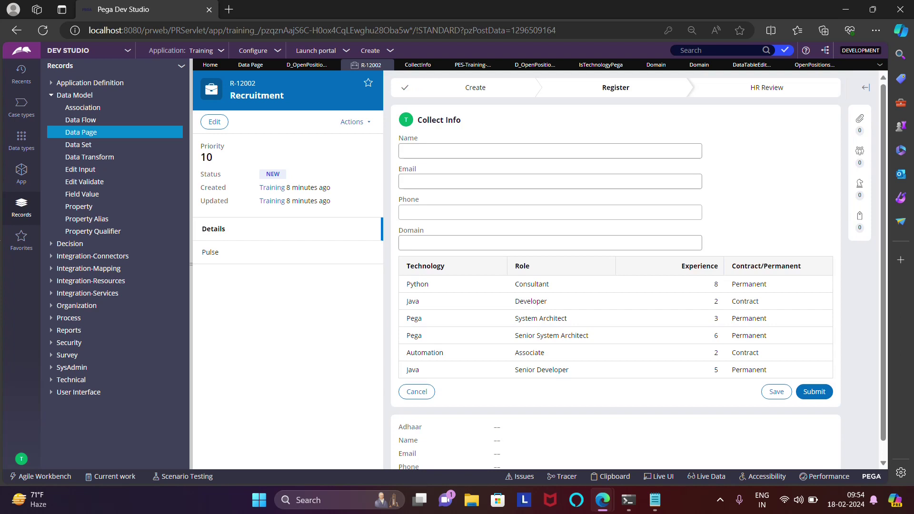
left_click(550, 243)
type("Pega")
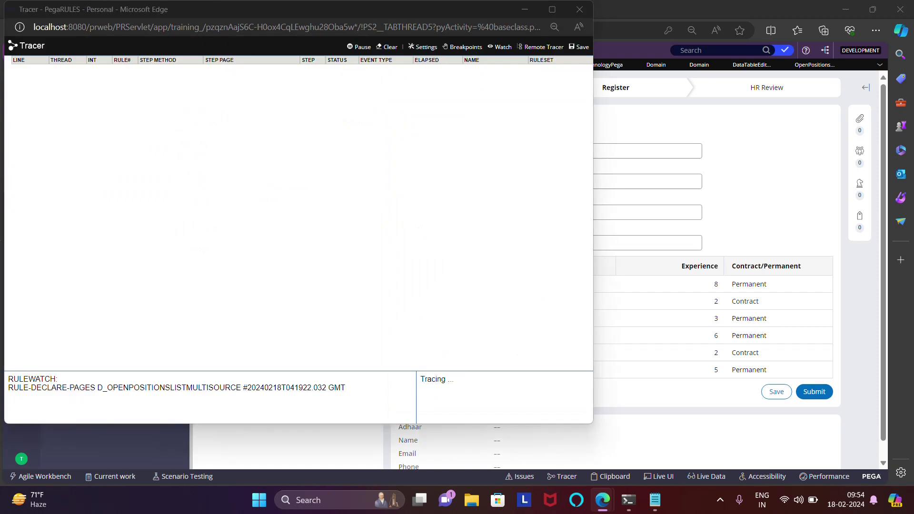
Step: Examine the trace of D_OpenPositionsListMultiSource down to the IsTechnologyPega rule evaluation and inspect the page properties of that event
scroll(299, 213, "down", 15)
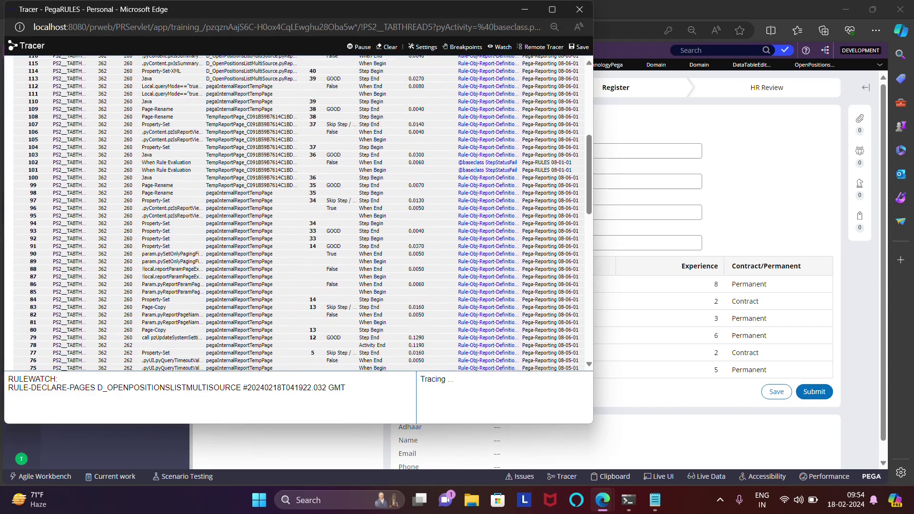
scroll(299, 213, "up", 15)
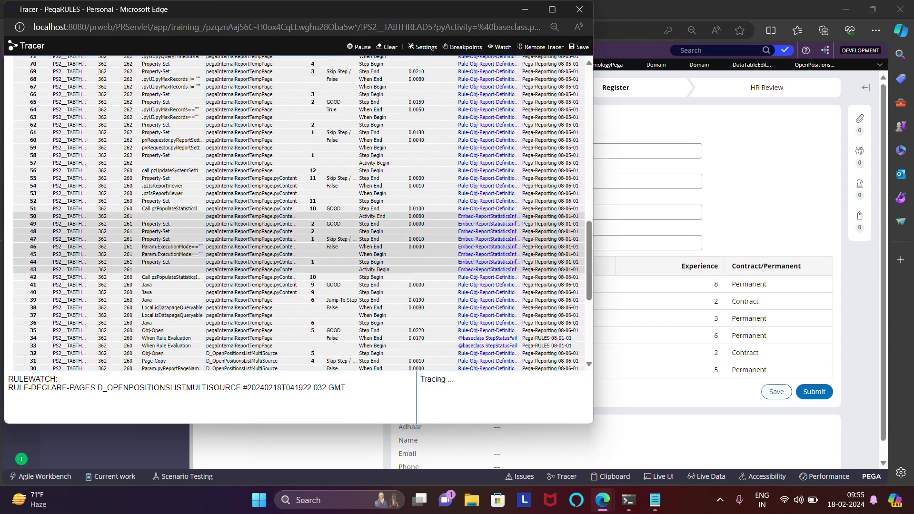
scroll(299, 213, "down", 5)
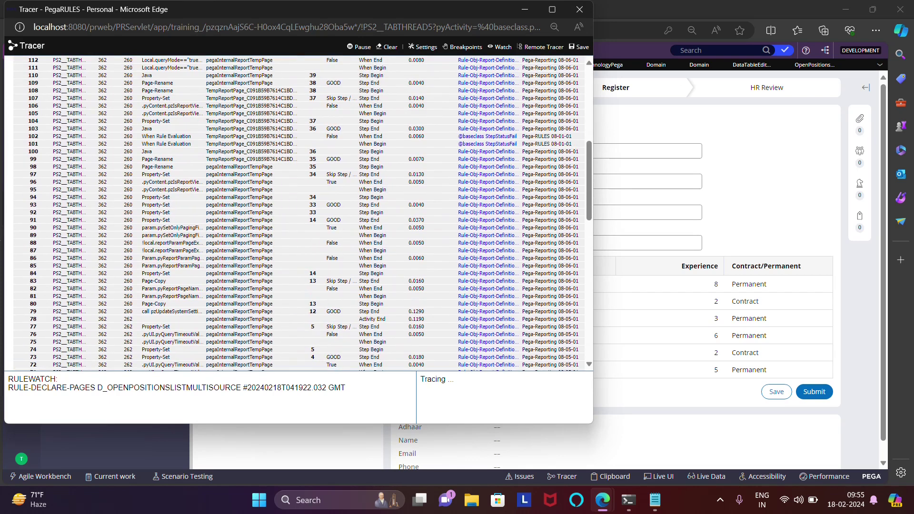
left_click(552, 10)
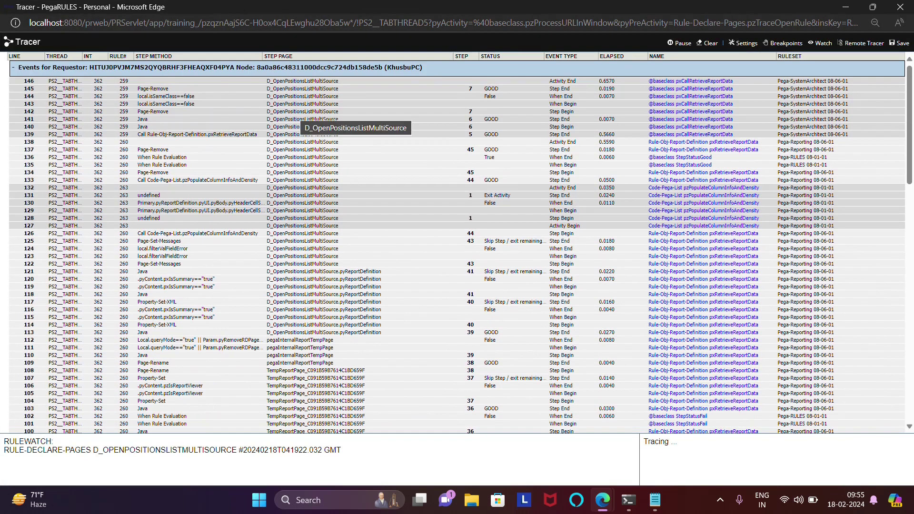
scroll(300, 129, "down", 14)
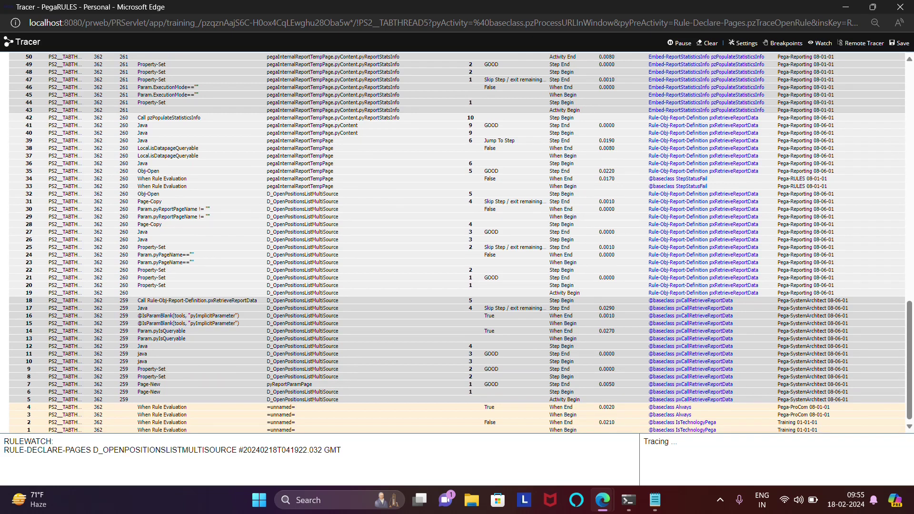
left_click(4, 422)
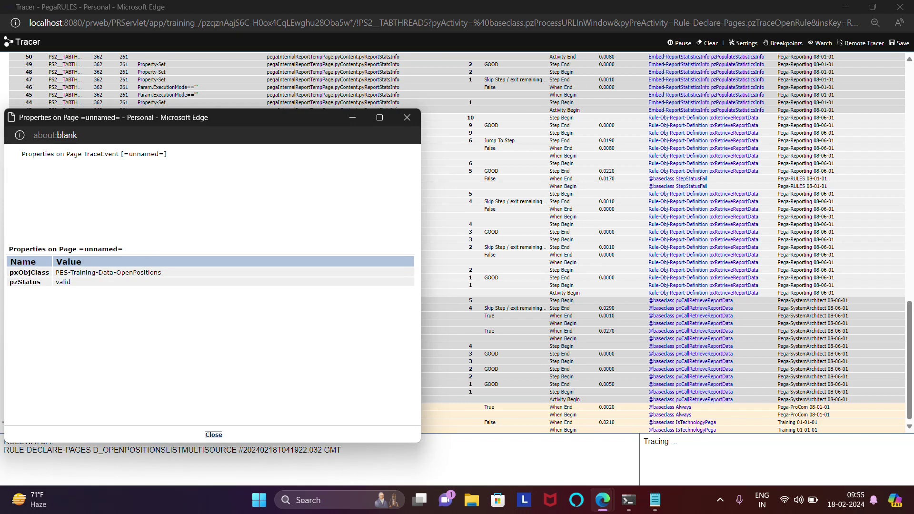
left_click(407, 117)
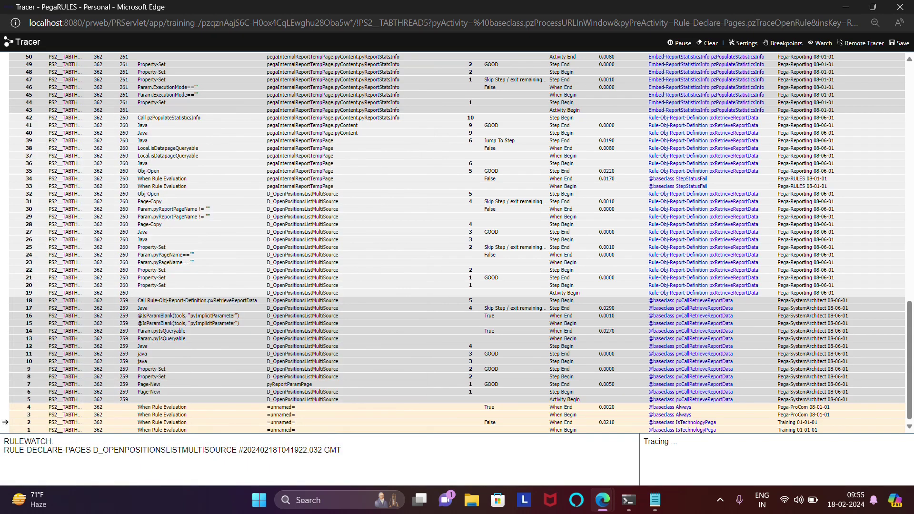
Step: Add a Post value action ahead of the Refresh-This section action on the Domain field's Change event, submit it and save the CollectInfo section
key("alt+Tab")
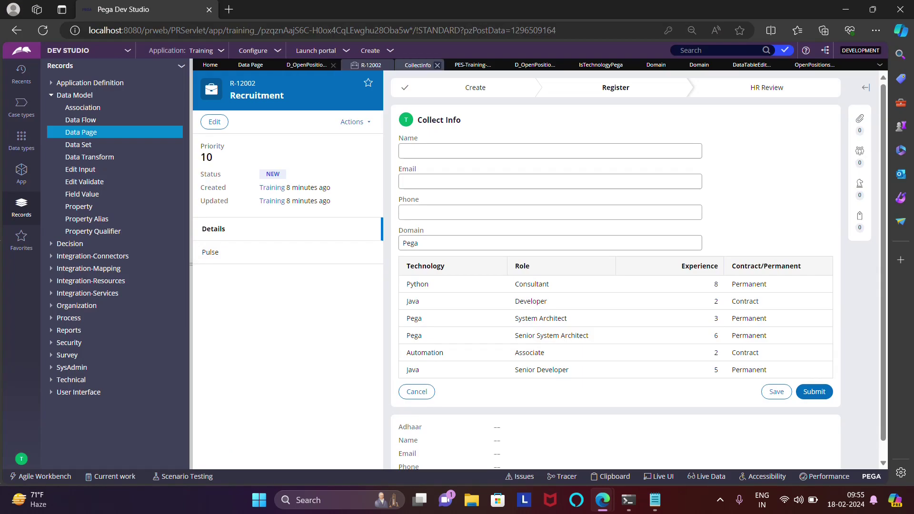
left_click(418, 65)
left_click(881, 276)
left_click(493, 163)
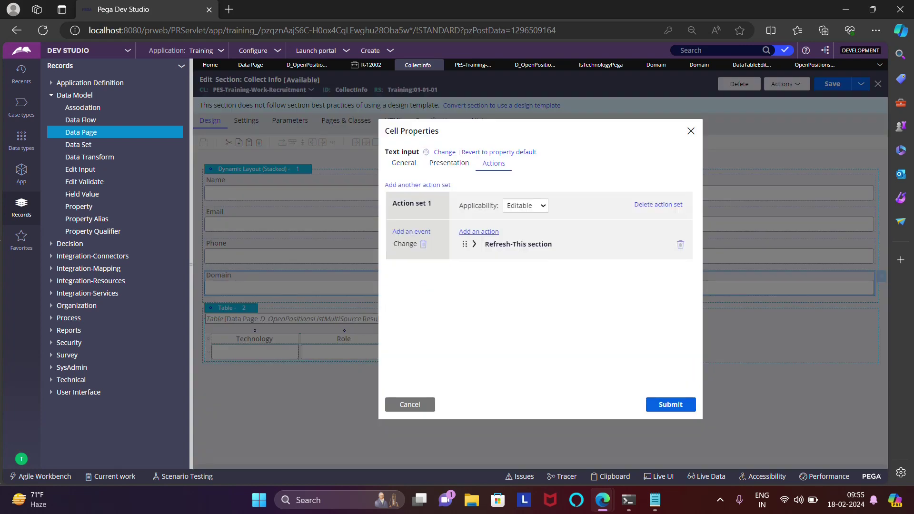
left_click(479, 232)
left_click(490, 253)
left_click(475, 260)
left_click_drag(470, 261, 473, 244)
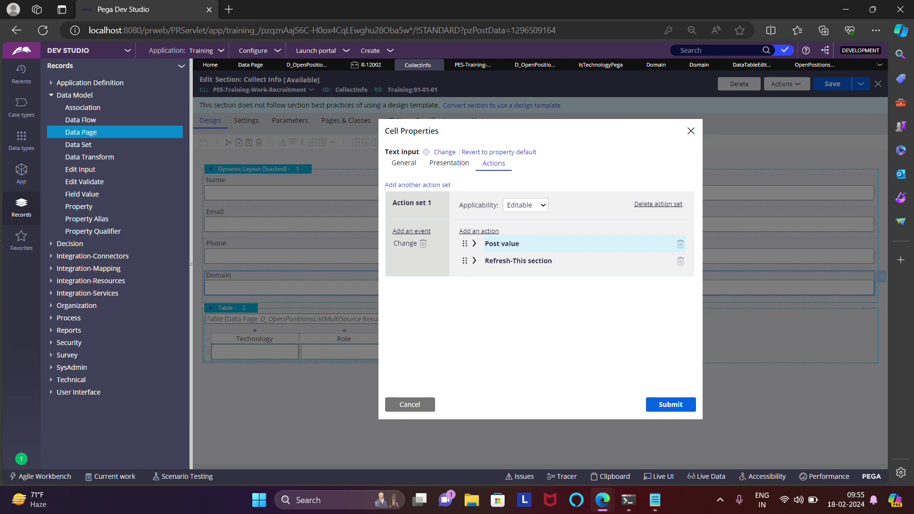
left_click(669, 404)
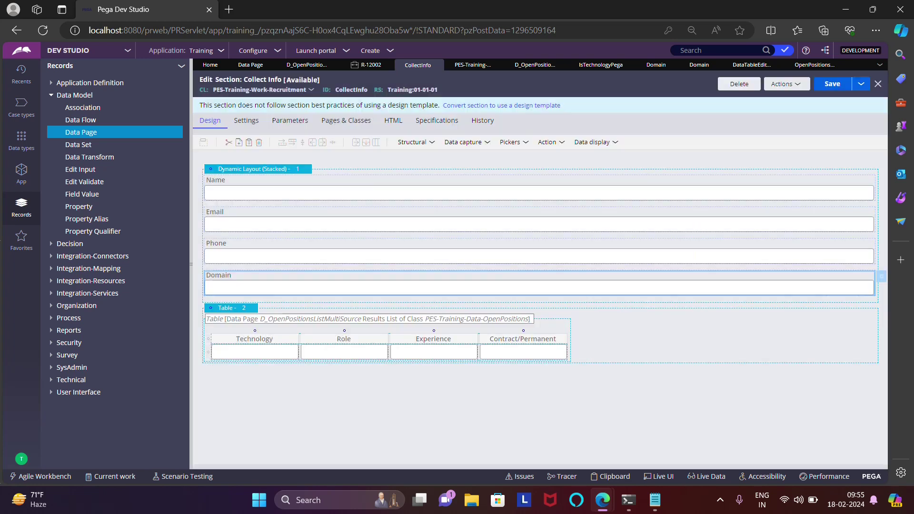
left_click(832, 84)
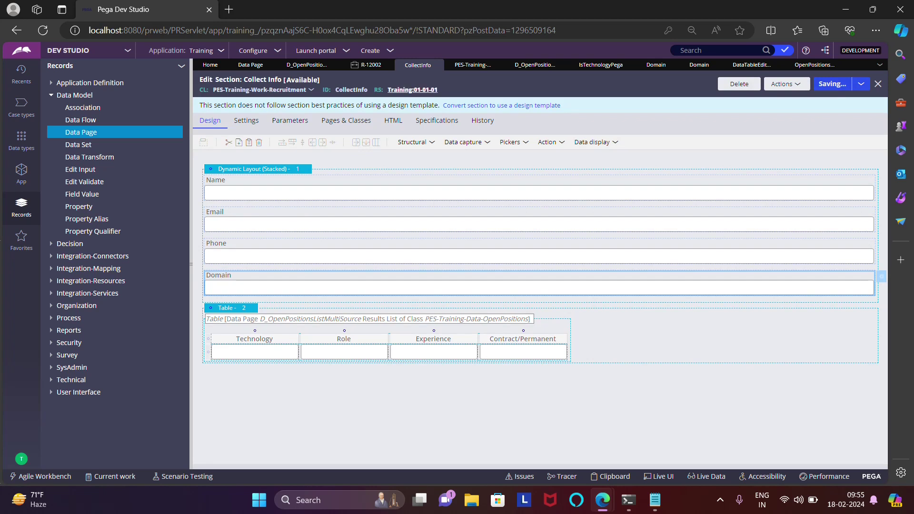
Step: Refresh the Recruitment case, discarding its unsaved changes, check the Tracer window and return to the Collect Info form
left_click(367, 65)
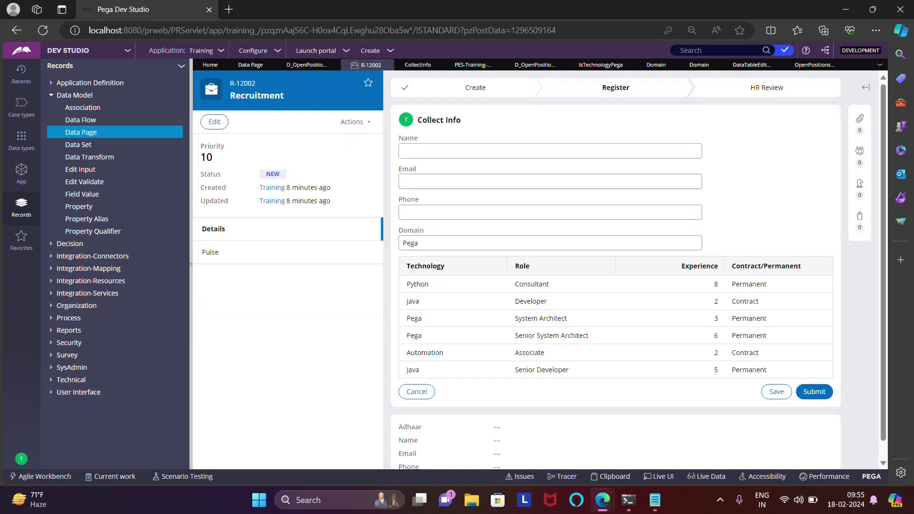
left_click(354, 122)
left_click(311, 202)
left_click(659, 293)
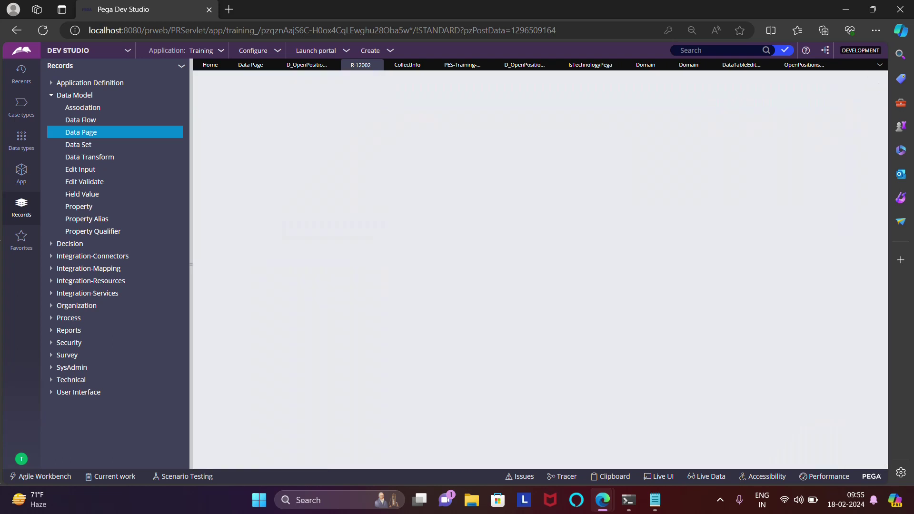
key("alt+Tab")
key("alt+Tab")
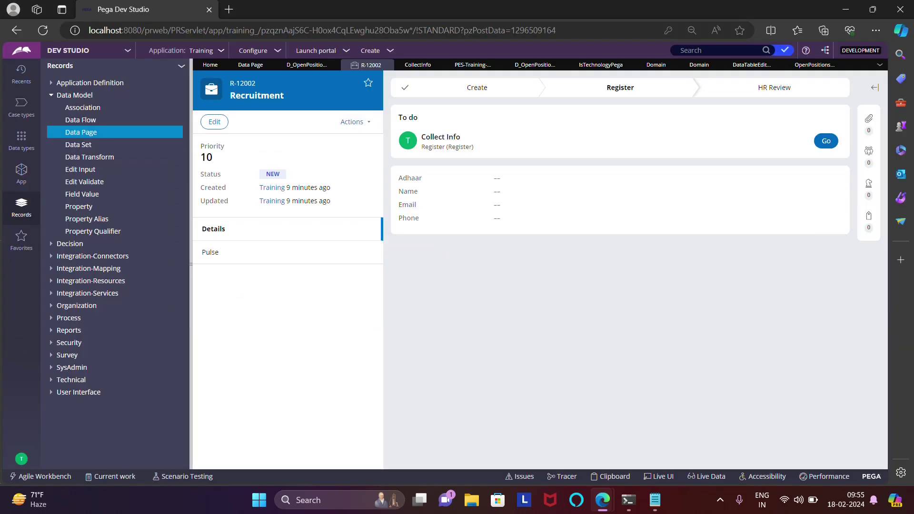
key("alt+Tab")
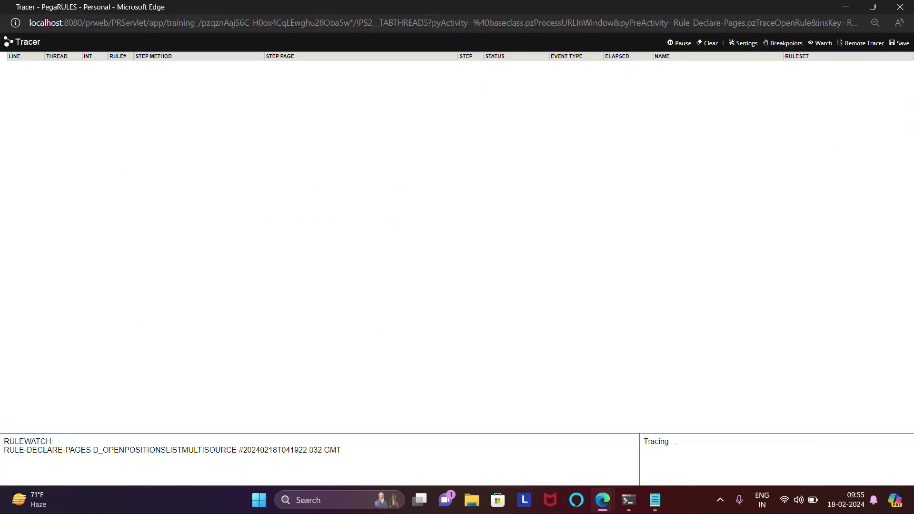
key("alt+Tab")
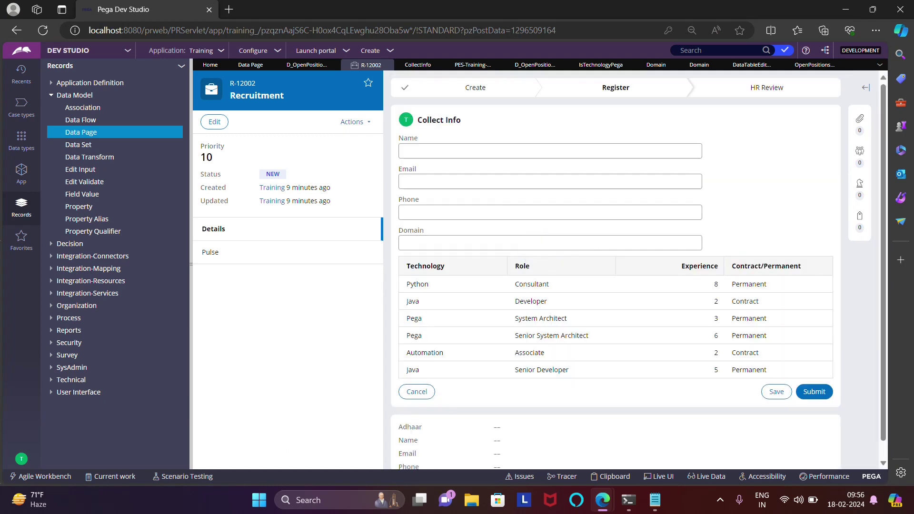
Step: Enter Pega as the Domain in the Collect Info form and leave the field to test the positions table's filtering
left_click(550, 242)
left_click(476, 242)
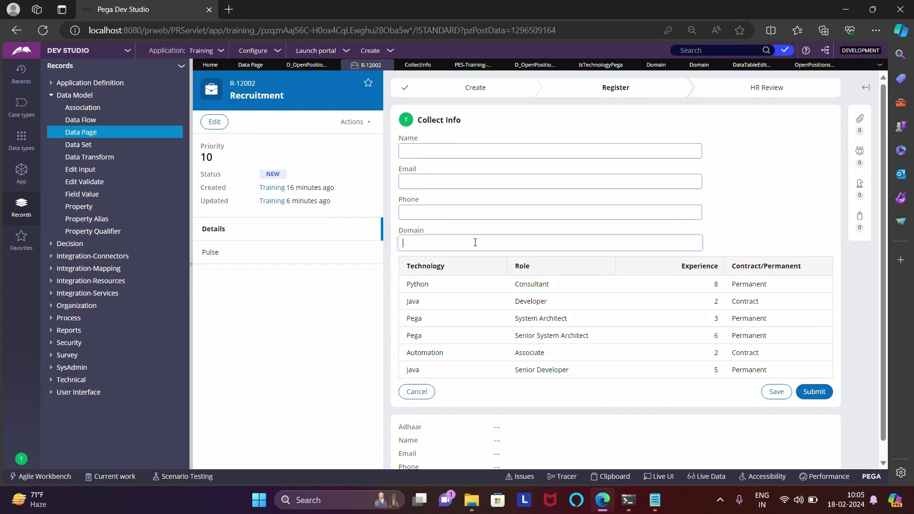
type("Pega")
left_click(779, 237)
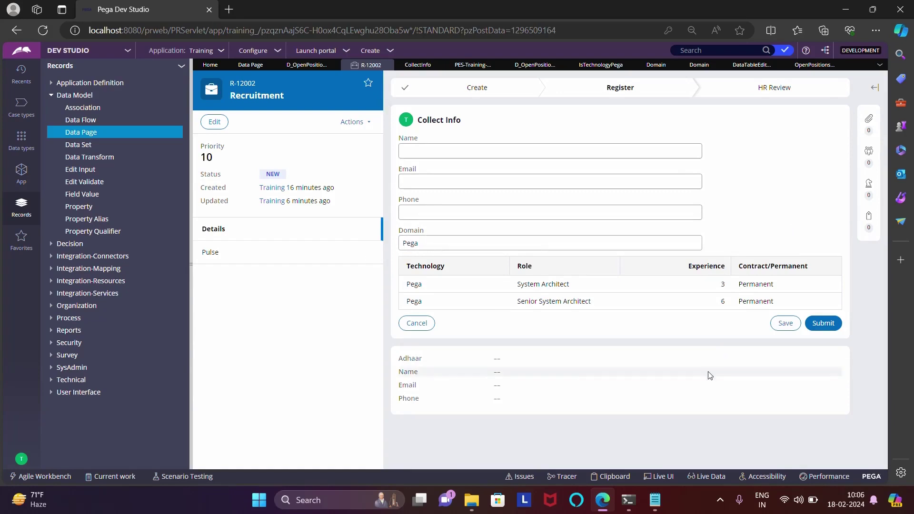
Step: Replace the Domain value with java and leave the field to test the data page's otherwise source
double_click(445, 241)
key("BackSpace")
type("Java")
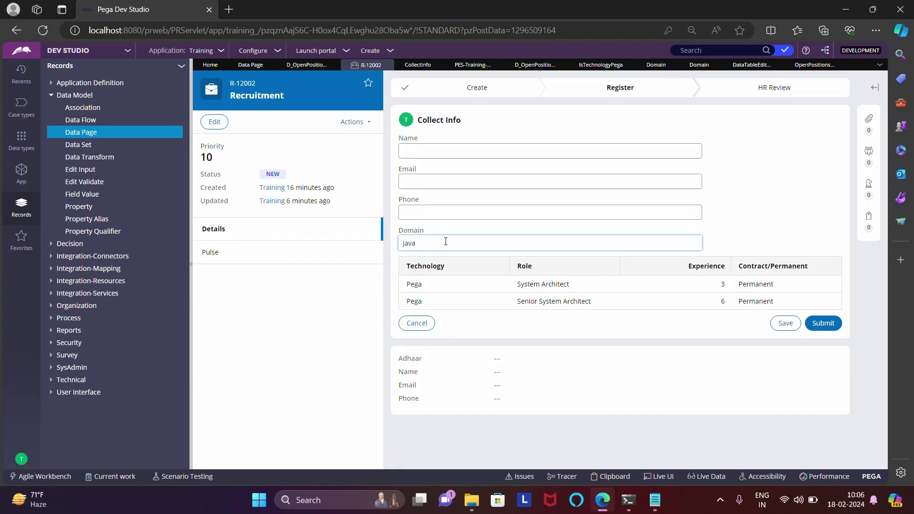
left_click(792, 227)
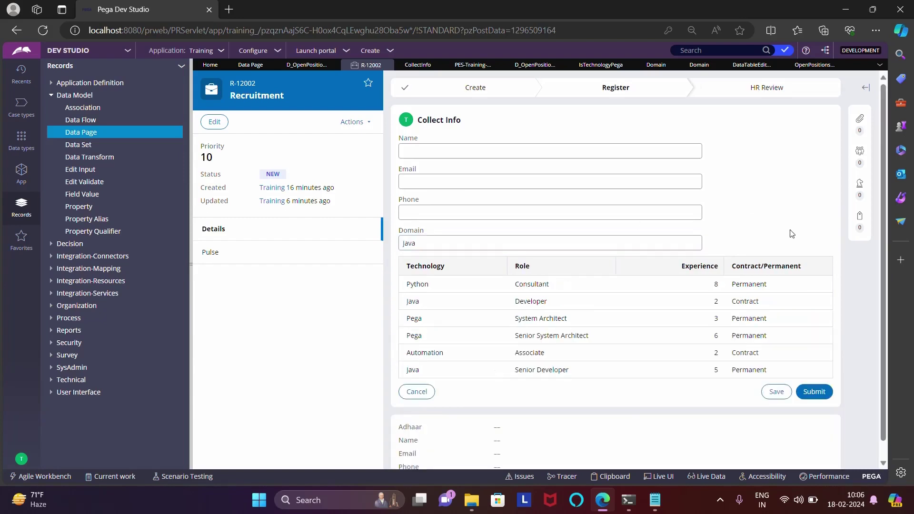